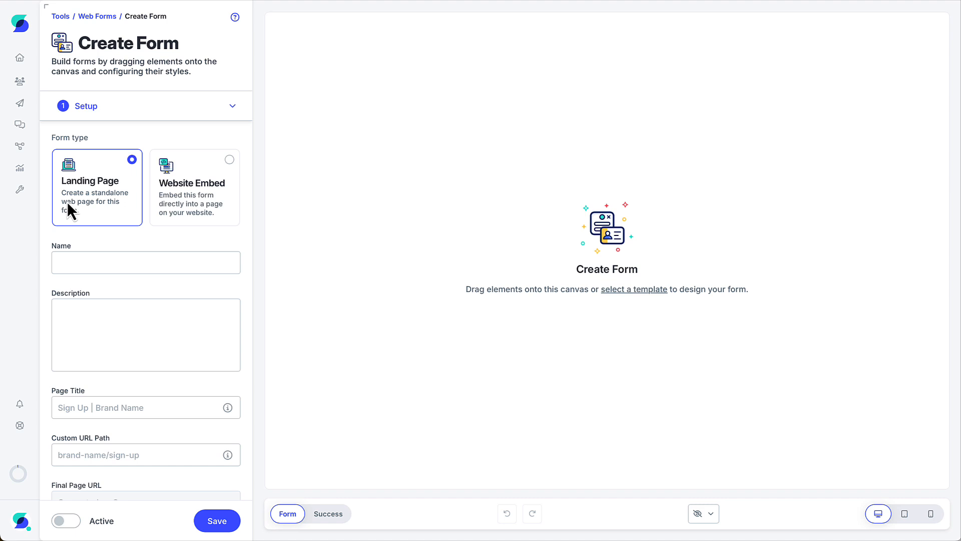
Name the landing page form "20 % Off" and describe it as "Sharing on Instagram"
left_click(114, 262)
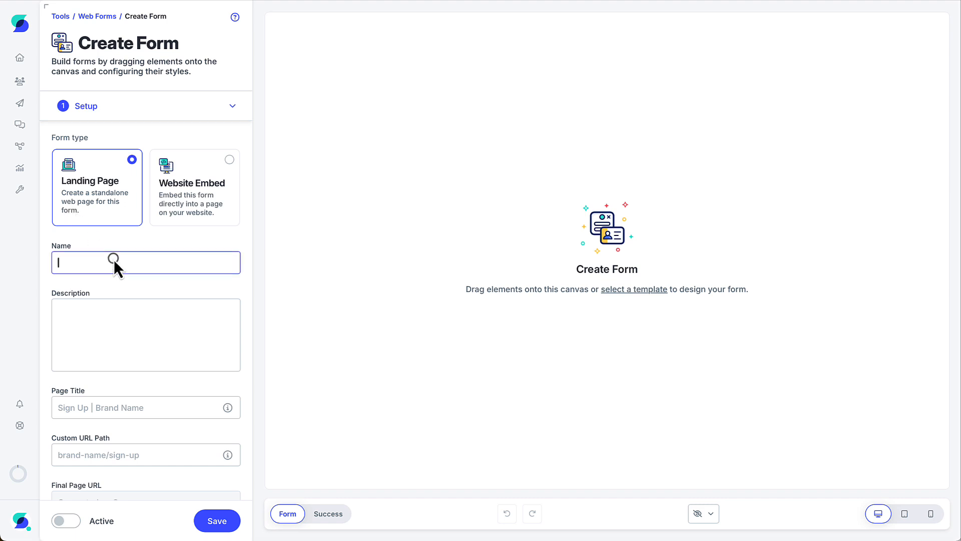
type("20 % Off")
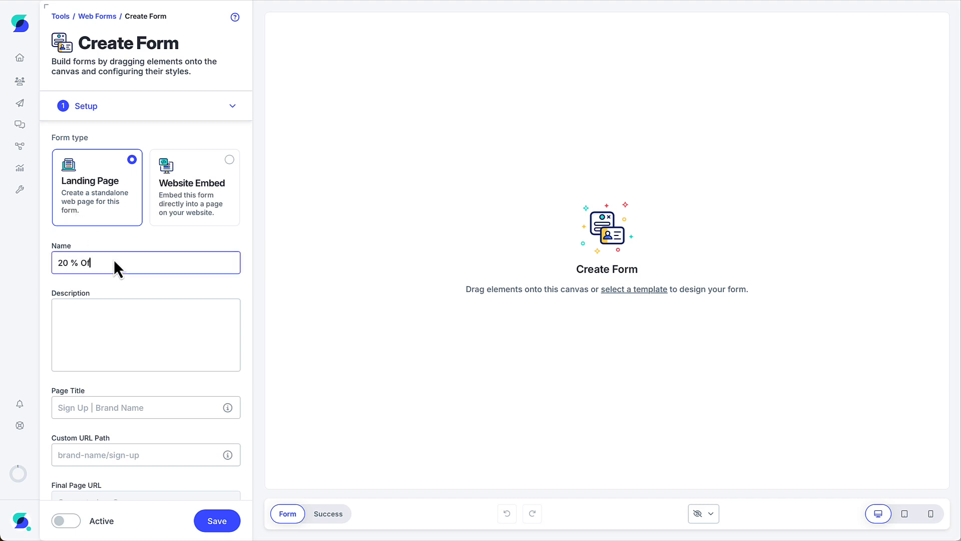
key("Tab")
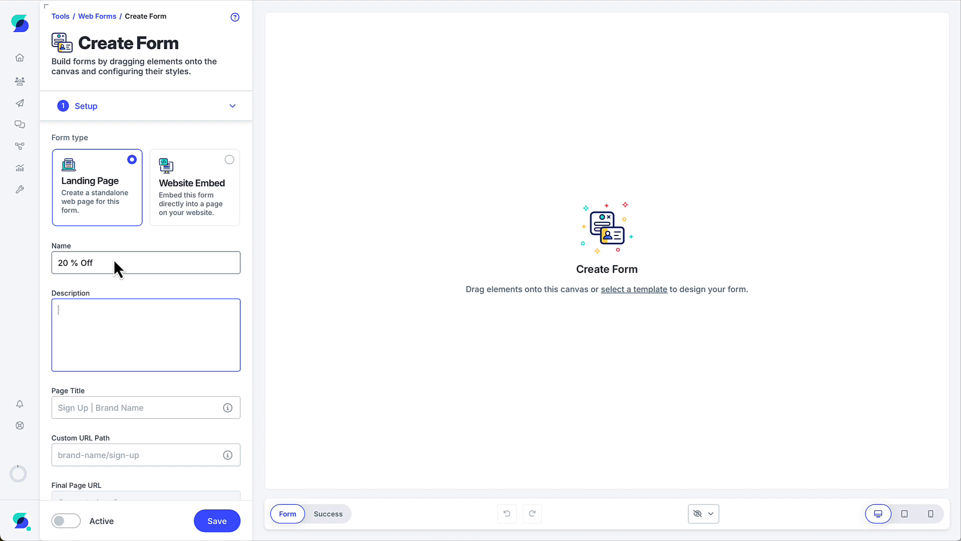
type("Sharing on Instagram")
Set the form's page title to "Patchwork Coffee | 20% Off"
left_click(116, 415)
type("Patchwork Coffee |")
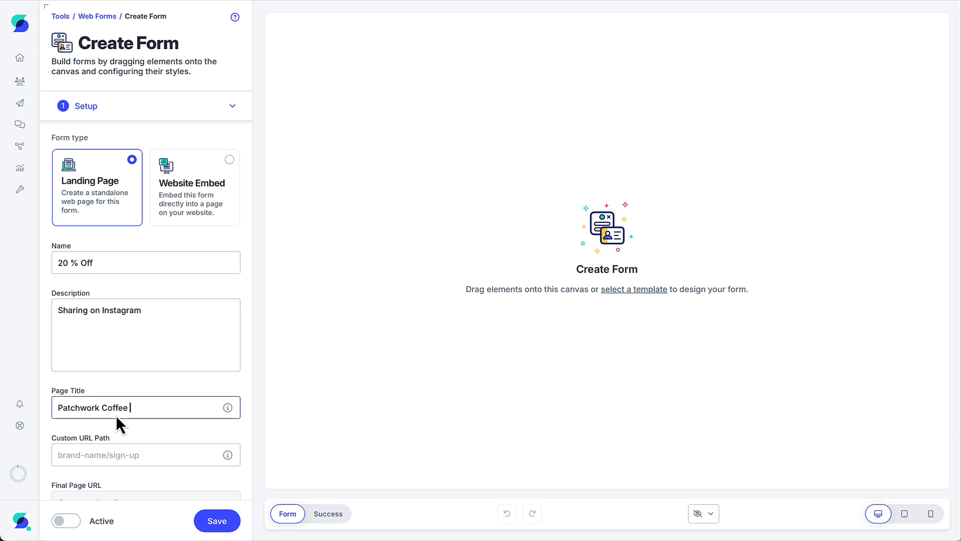
type(" 20% Off")
Enter a custom URL path starting with "20percent" and close the setup section
left_click(116, 454)
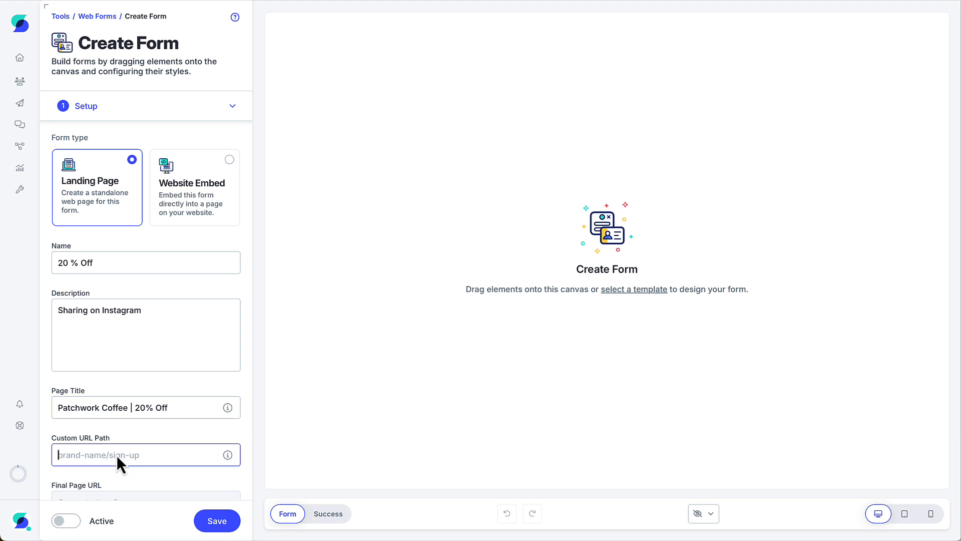
type("20percentff")
key("BackSpace")
key("BackSpace")
type("o")
left_click(180, 102)
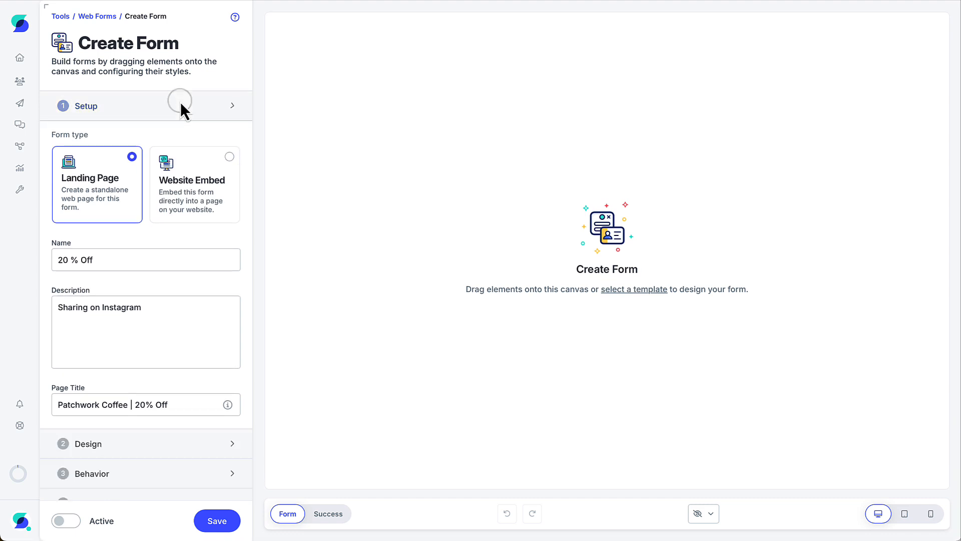
Browse the landing page and website embed templates and apply the dark green split-screen landing page template with the forest mountain biker photo
left_click(188, 136)
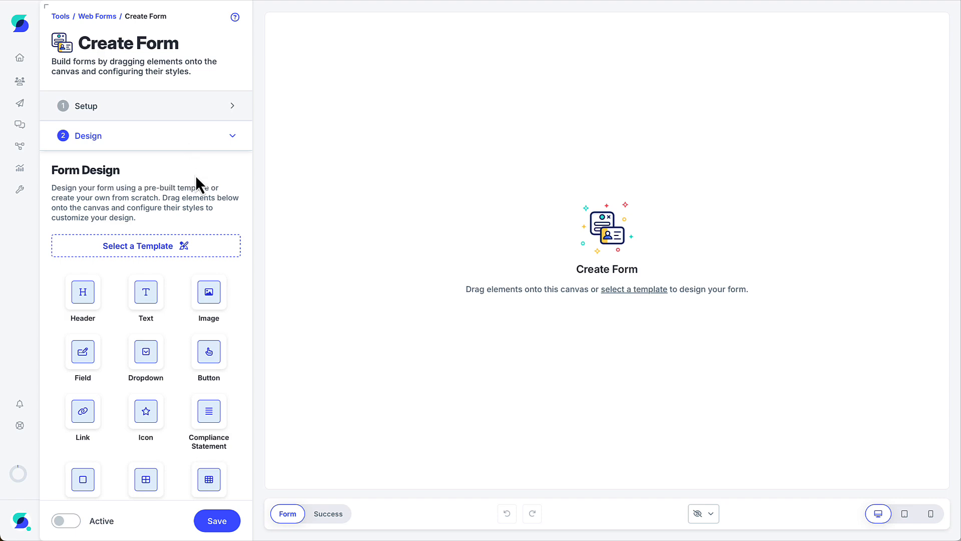
left_click(209, 244)
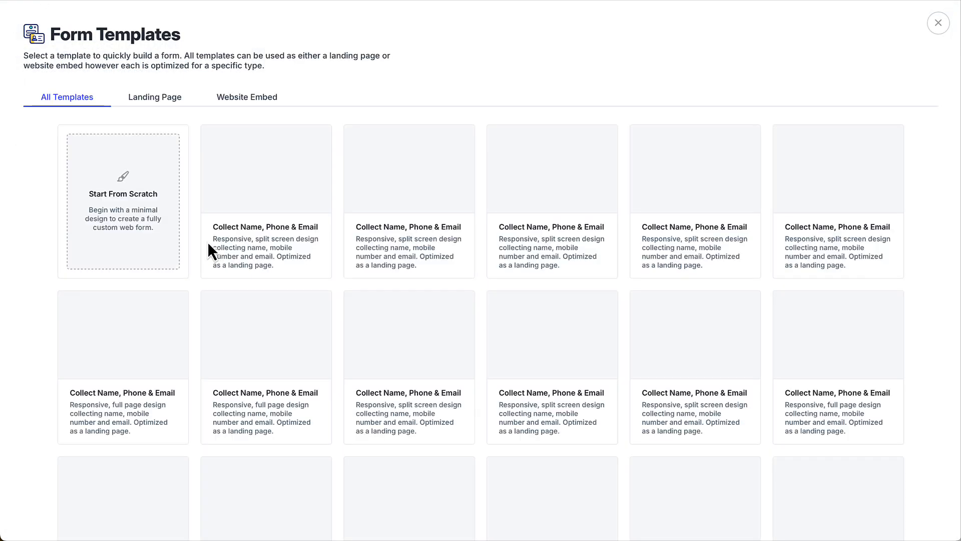
left_click(143, 97)
left_click(238, 102)
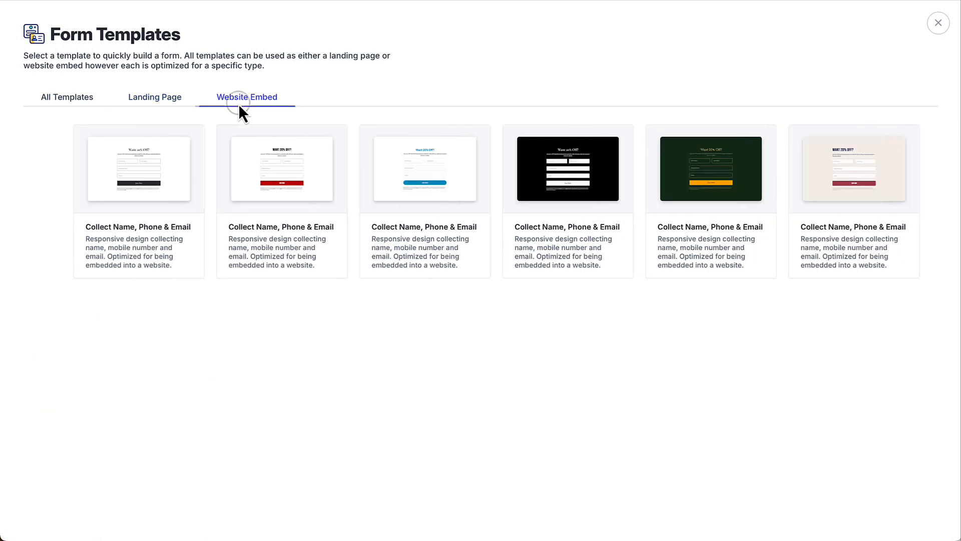
left_click(160, 103)
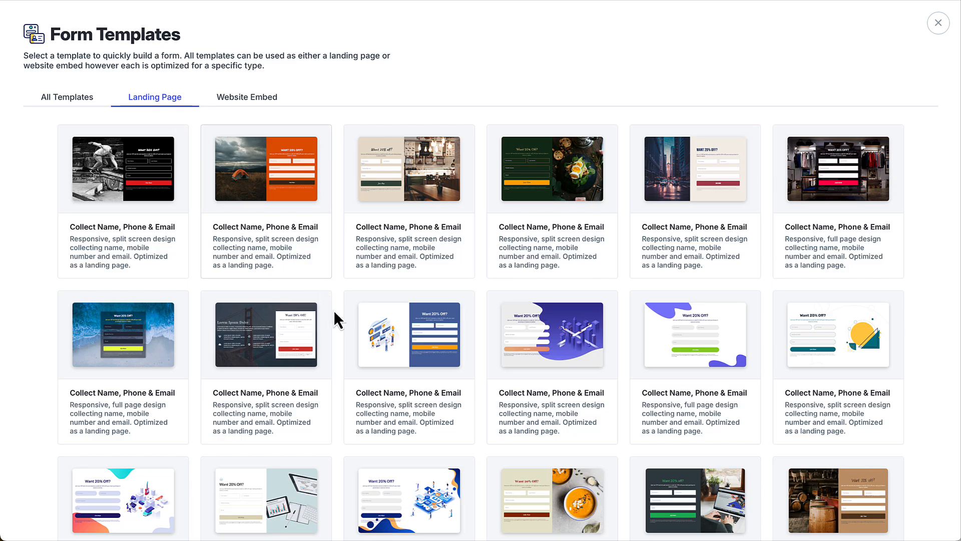
scroll(349, 354, "down", 5)
left_click(483, 417)
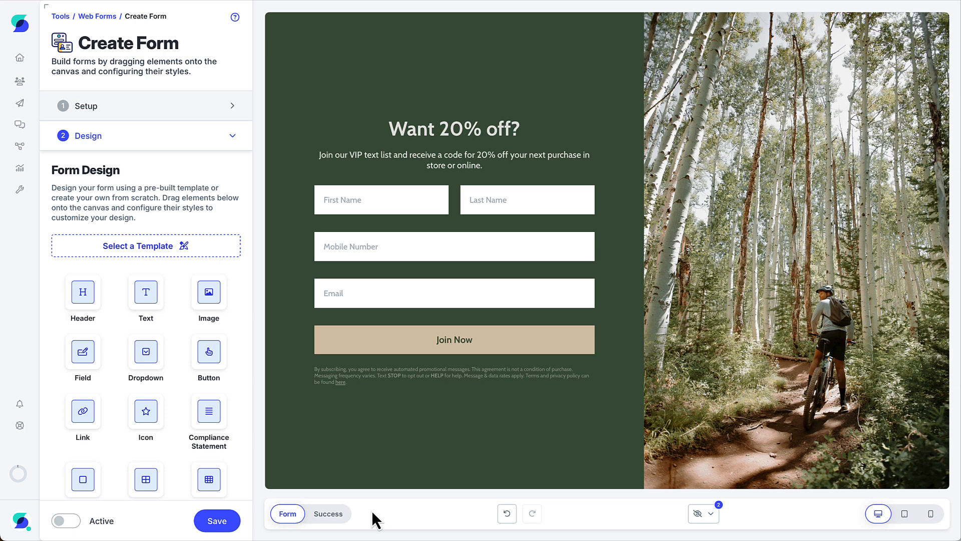
Inspect the template's success view and the list of the form's hidden elements
left_click(325, 515)
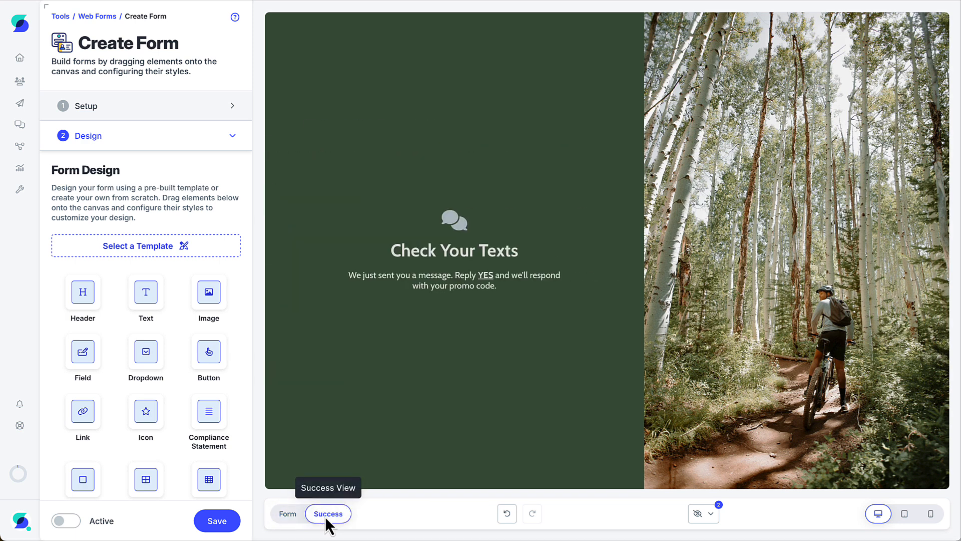
left_click(290, 515)
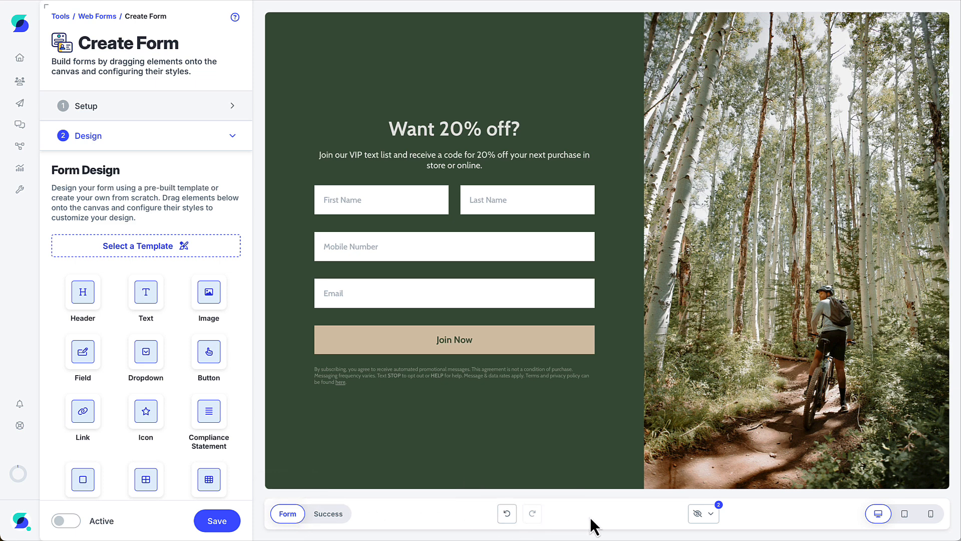
left_click(706, 519)
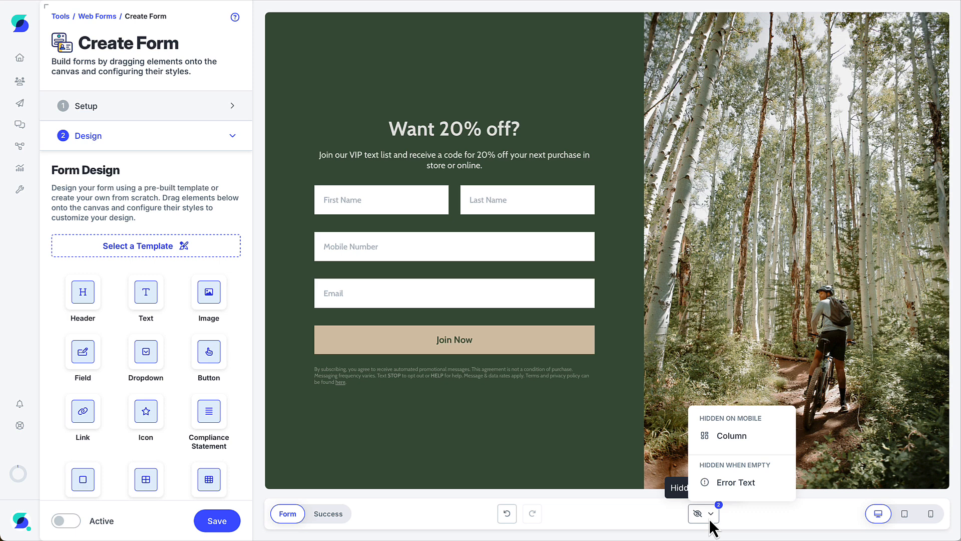
left_click(709, 516)
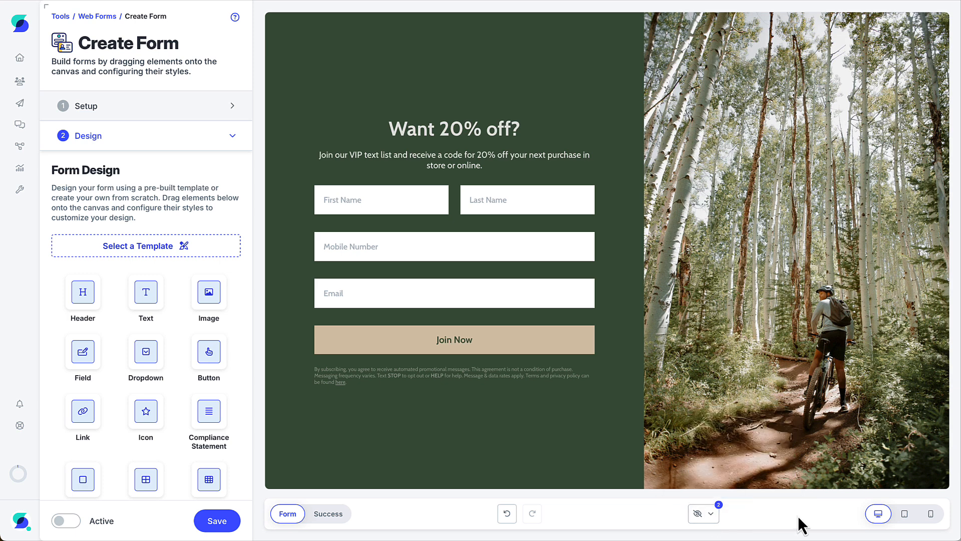
Preview the form in the tablet and mobile layouts, finishing in the desktop layout
left_click(904, 516)
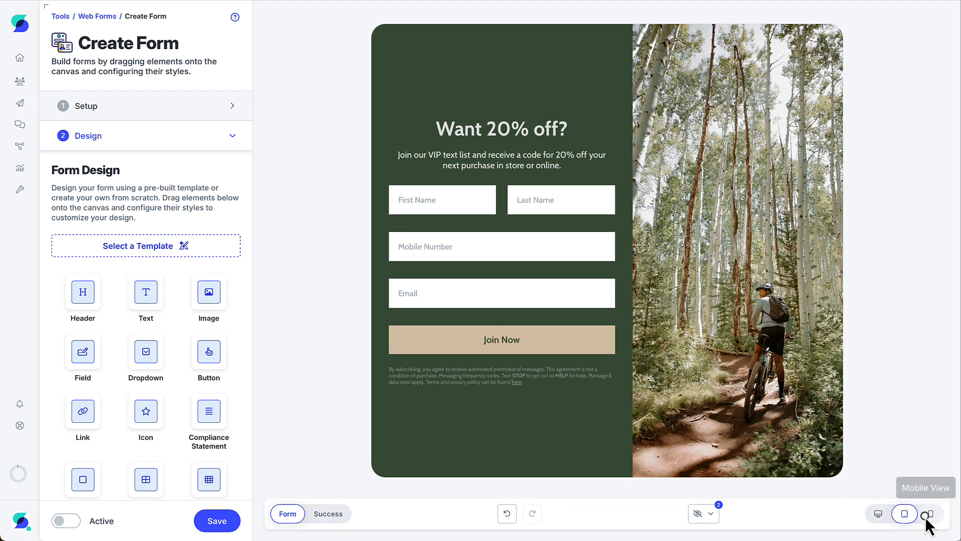
left_click(927, 518)
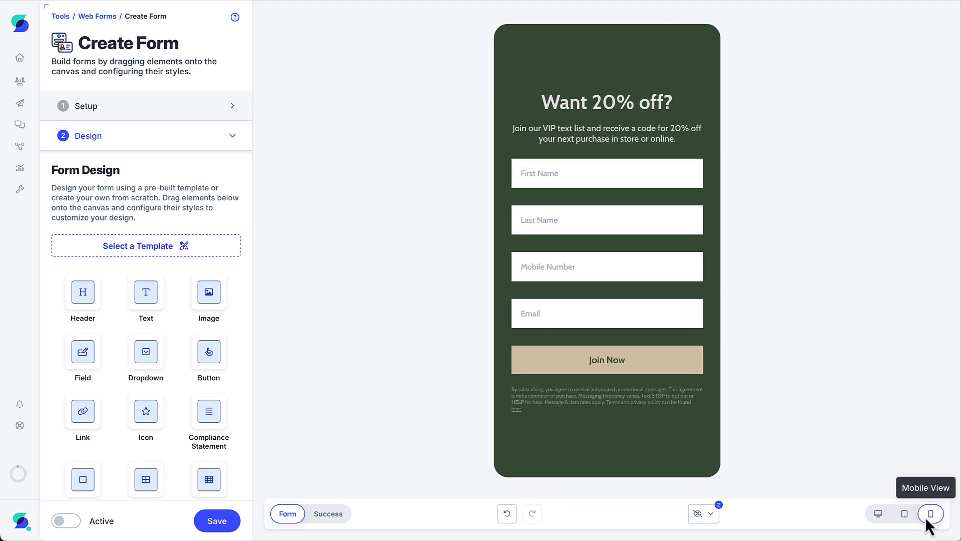
left_click(879, 514)
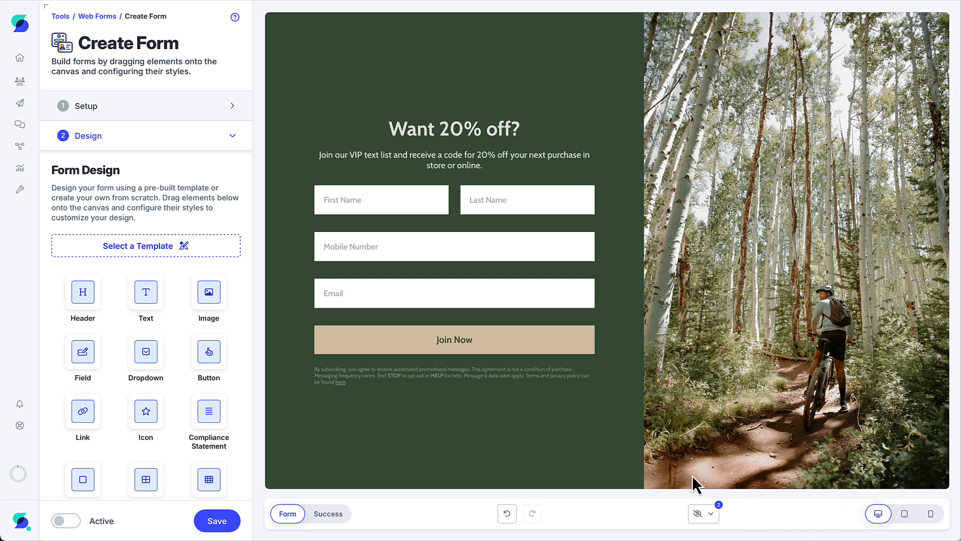
Replace the photo column's background image with a result of the image search "cafe" showing latte cups among potted plants
left_click(511, 210)
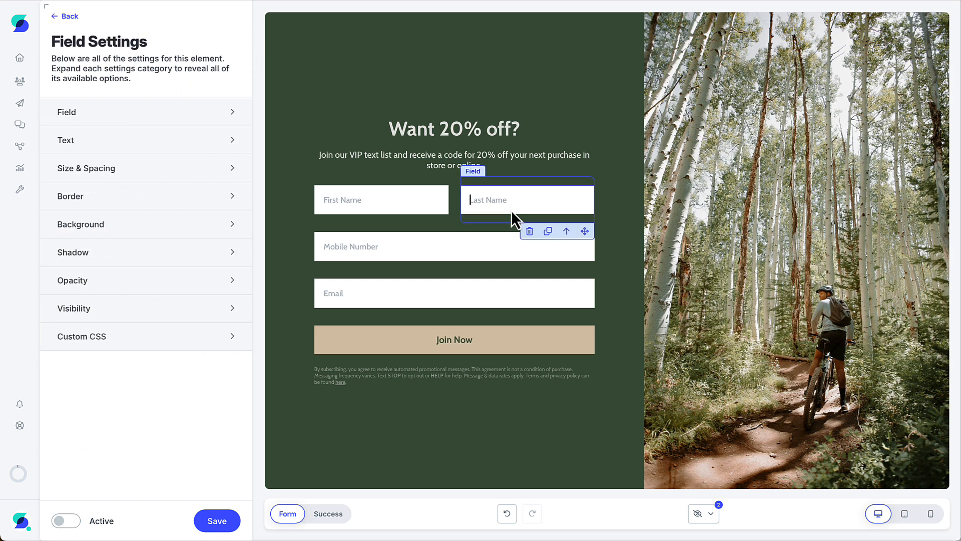
left_click(796, 250)
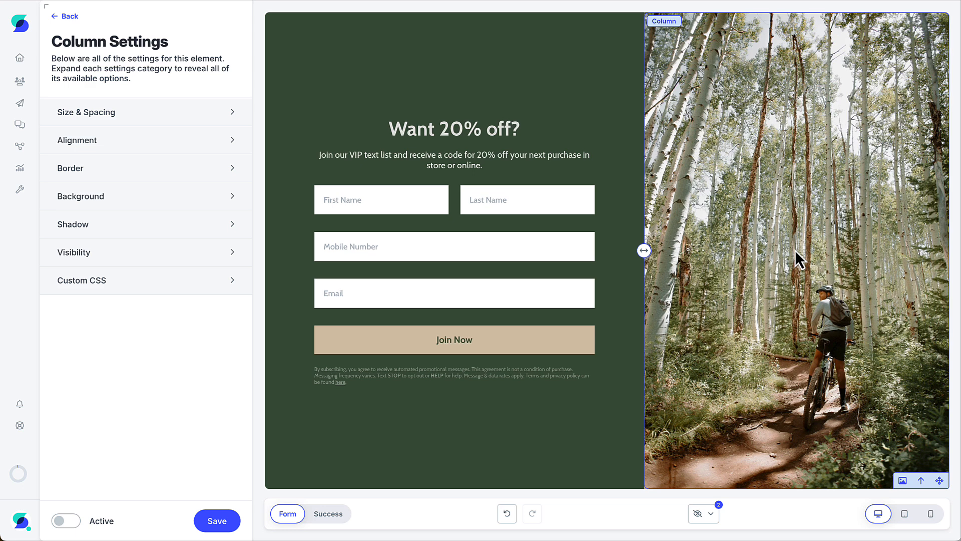
left_click(223, 202)
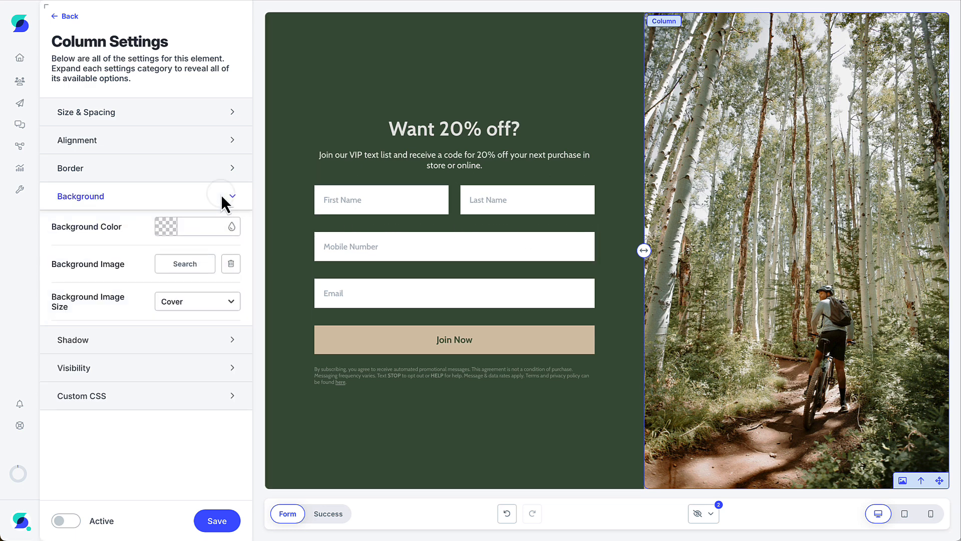
left_click(199, 269)
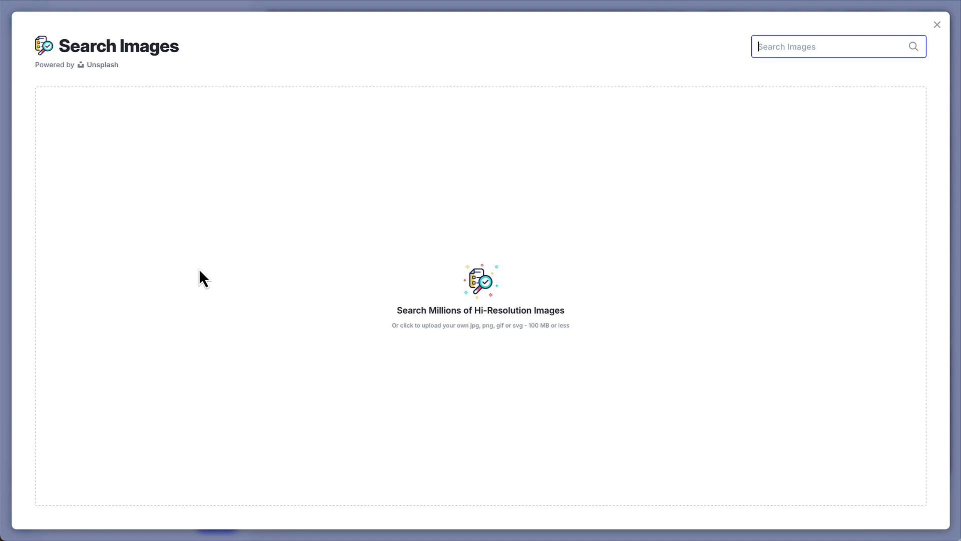
type("cafe")
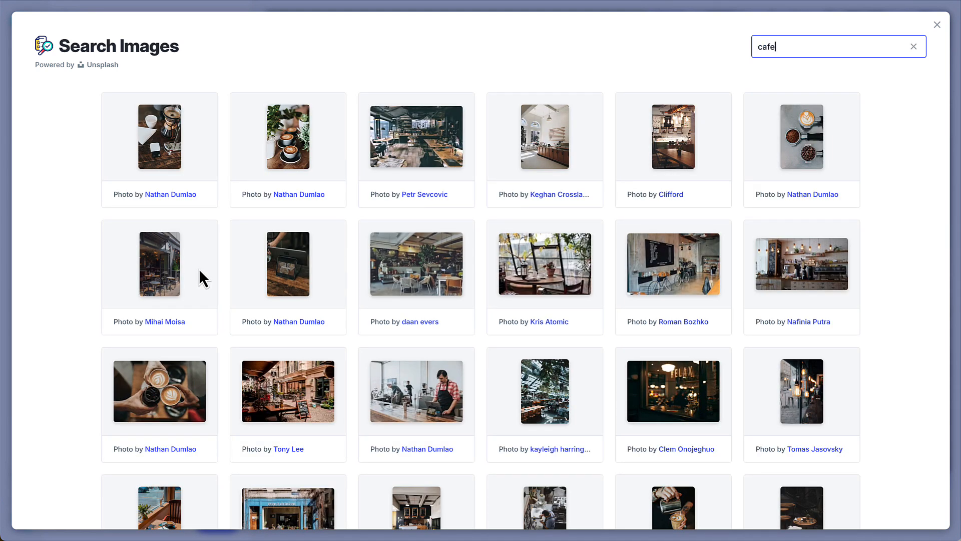
left_click(294, 152)
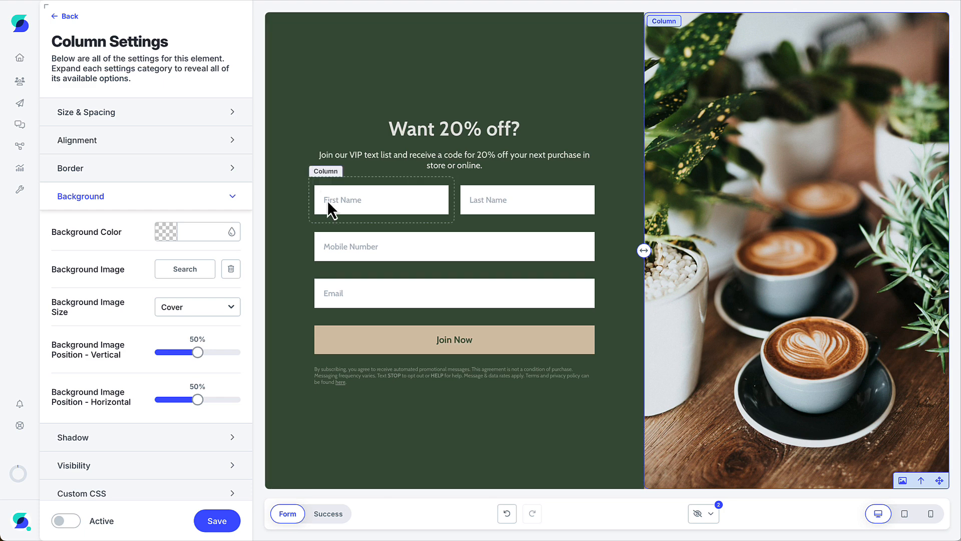
Make the Email field not required and set its placeholder text to "Email (Optional)"
left_click(490, 301)
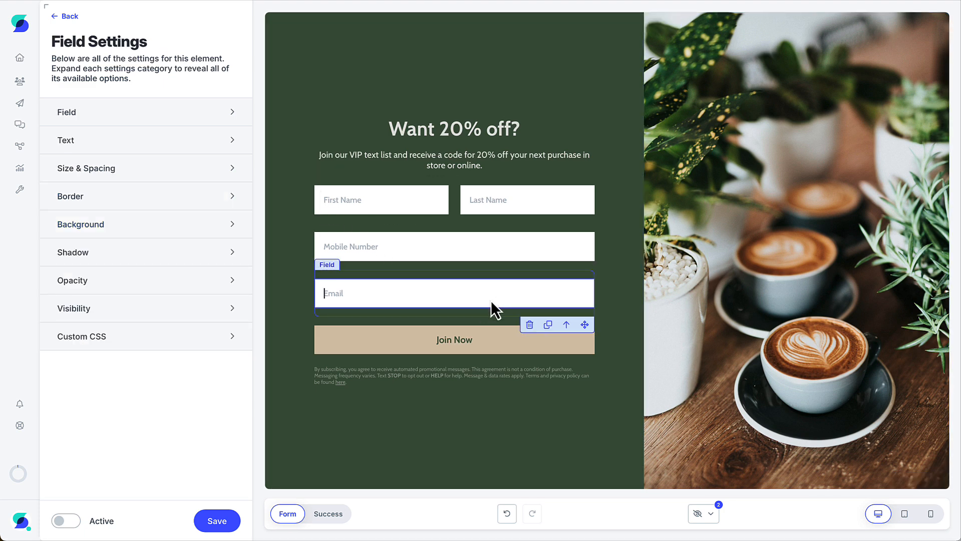
left_click(200, 112)
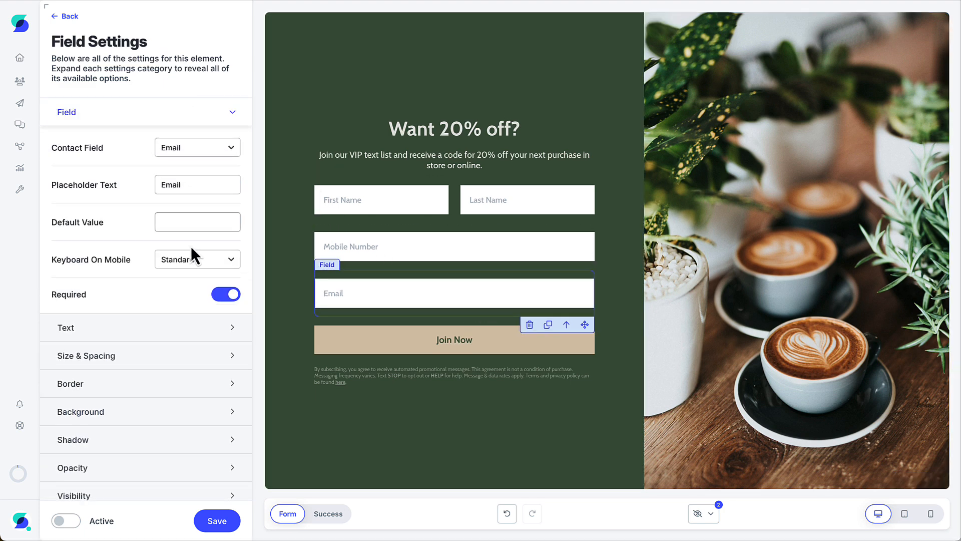
left_click(226, 295)
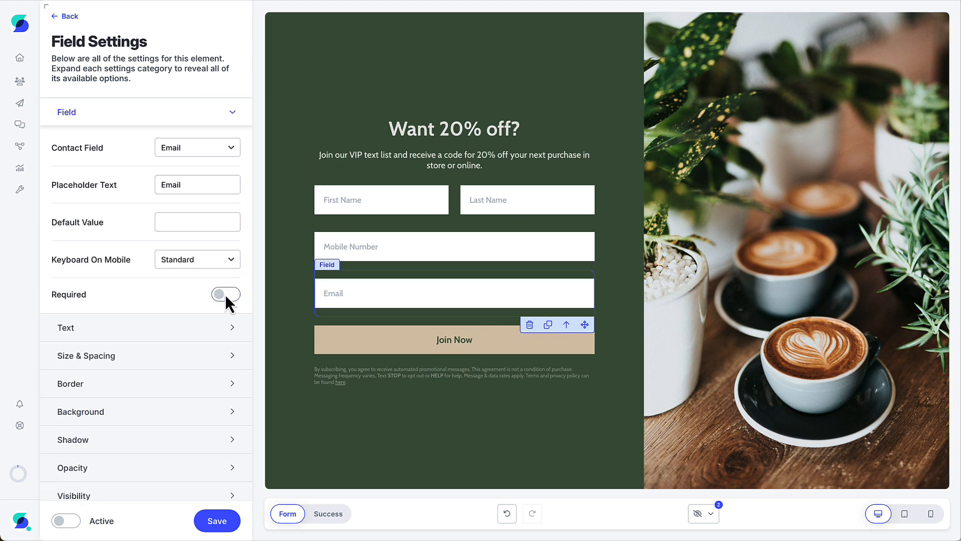
left_click(207, 187)
type("(Optional")
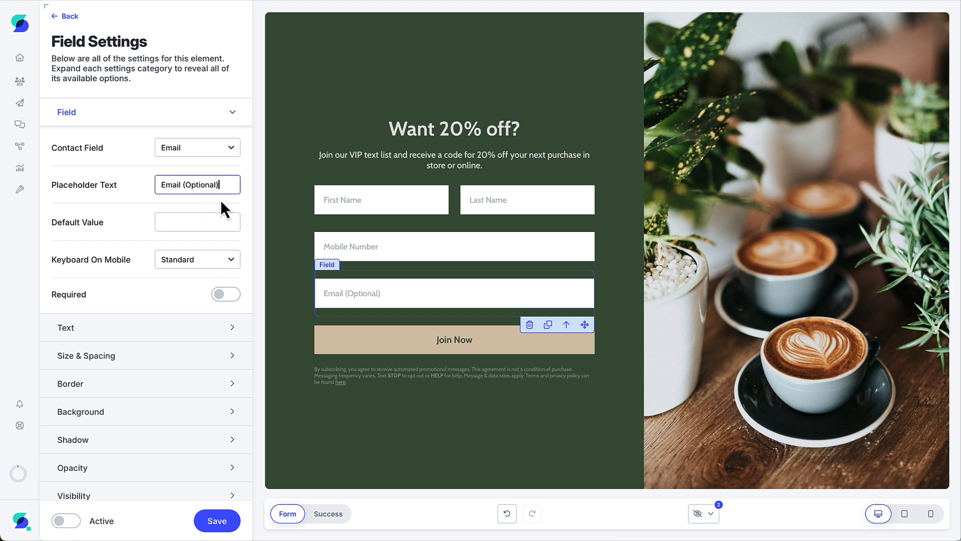
Delete the Email field and add a new field below Mobile Number linked to the Email contact field
left_click(529, 324)
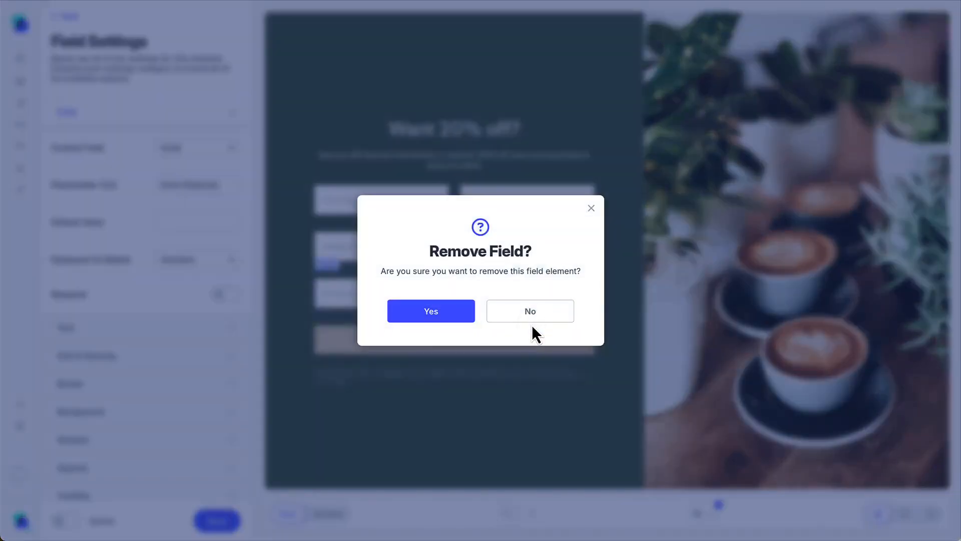
left_click(465, 315)
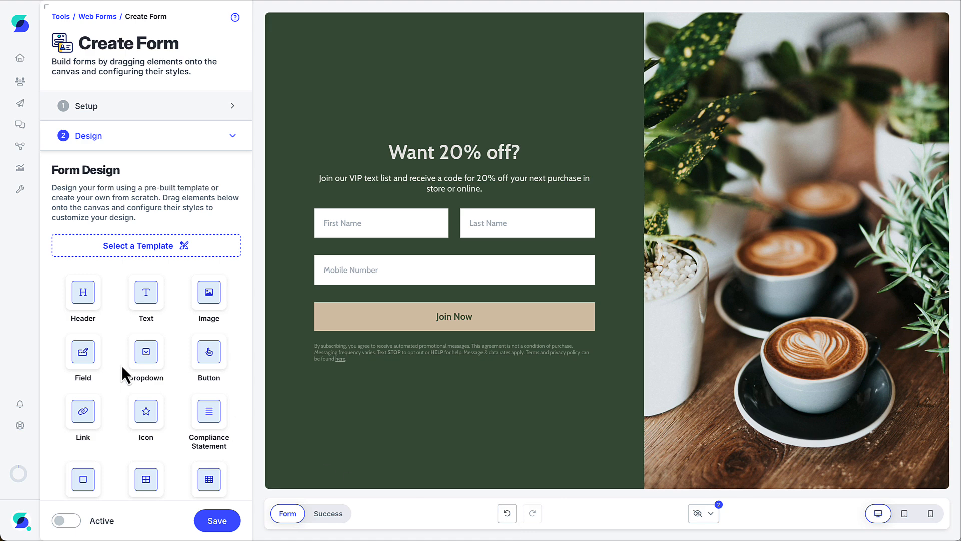
left_click_drag(86, 355, 388, 288)
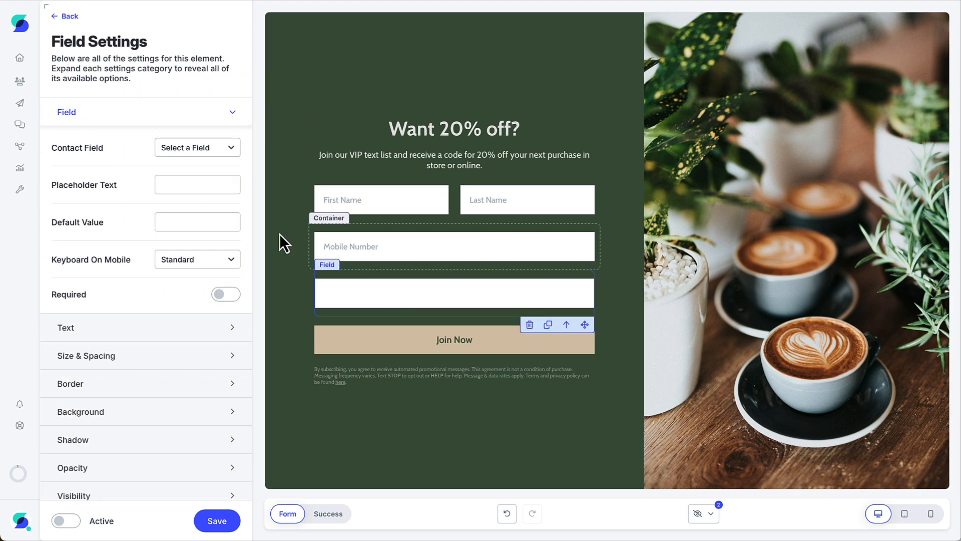
left_click(207, 152)
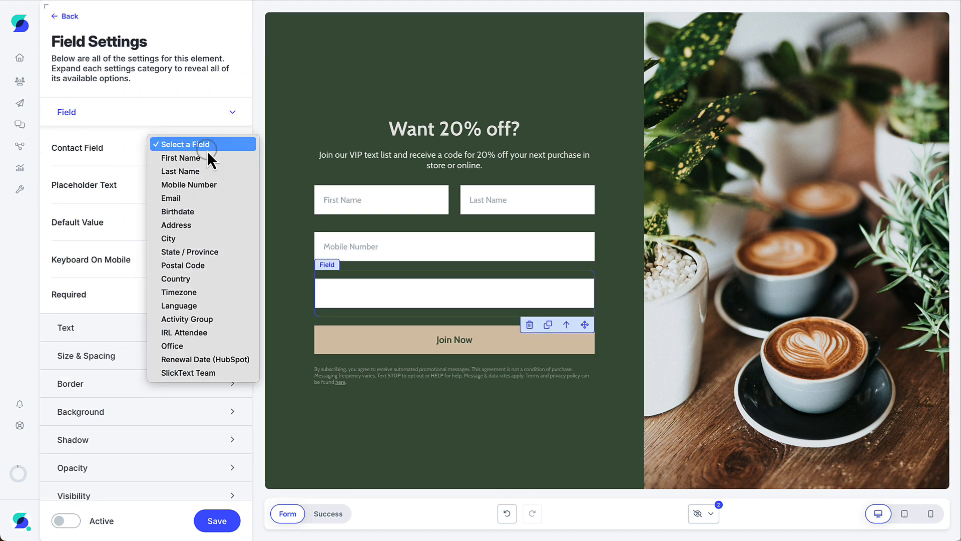
left_click(199, 197)
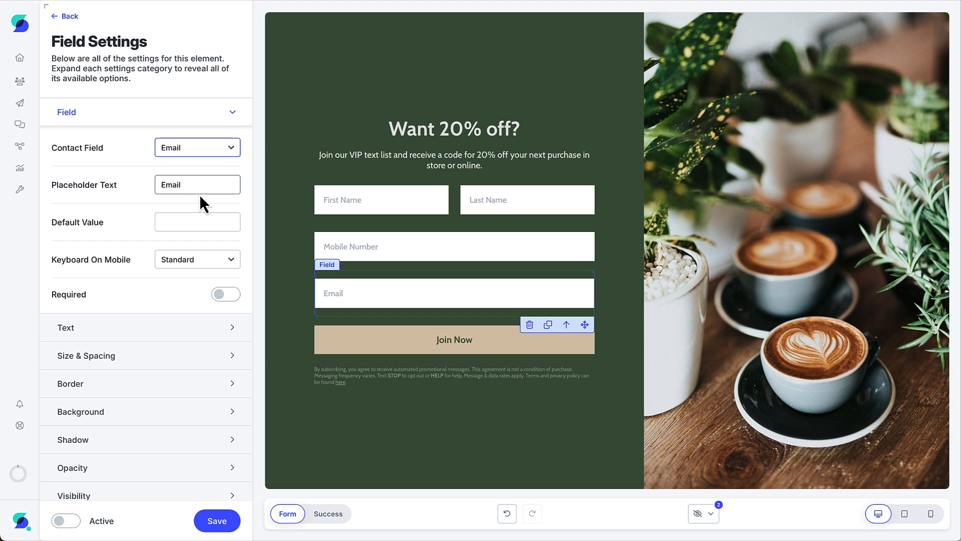
left_click(228, 114)
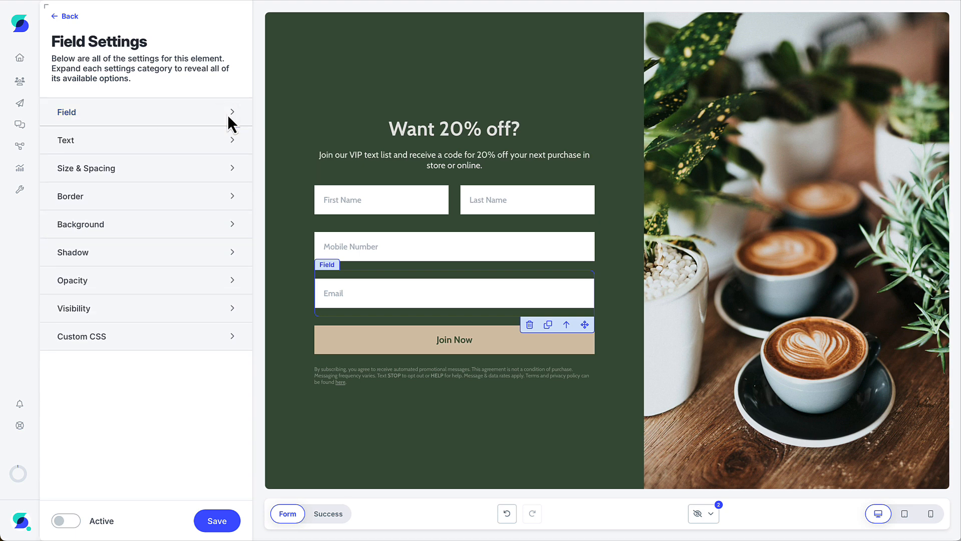
Check the message text in the form's success view, and return to the form view
left_click(330, 514)
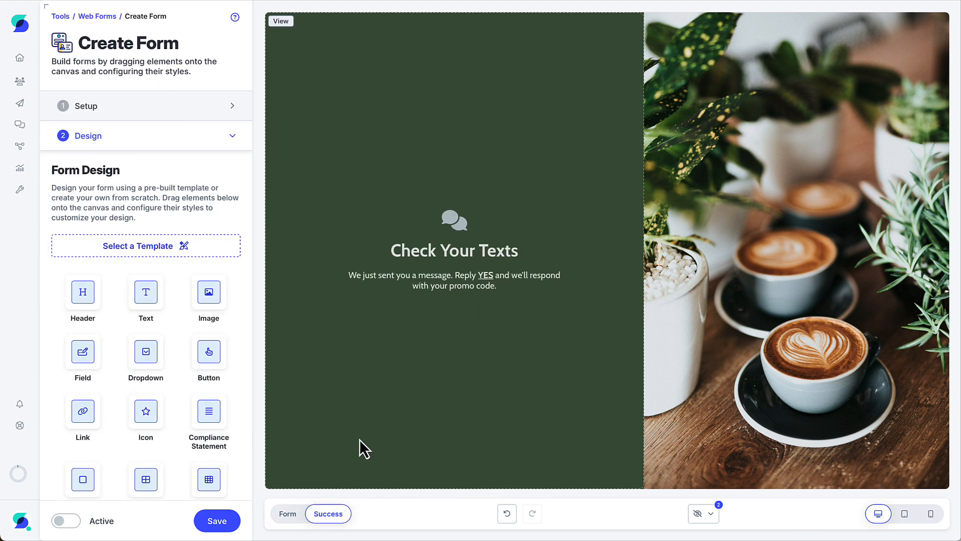
left_click(429, 261)
left_click(425, 281)
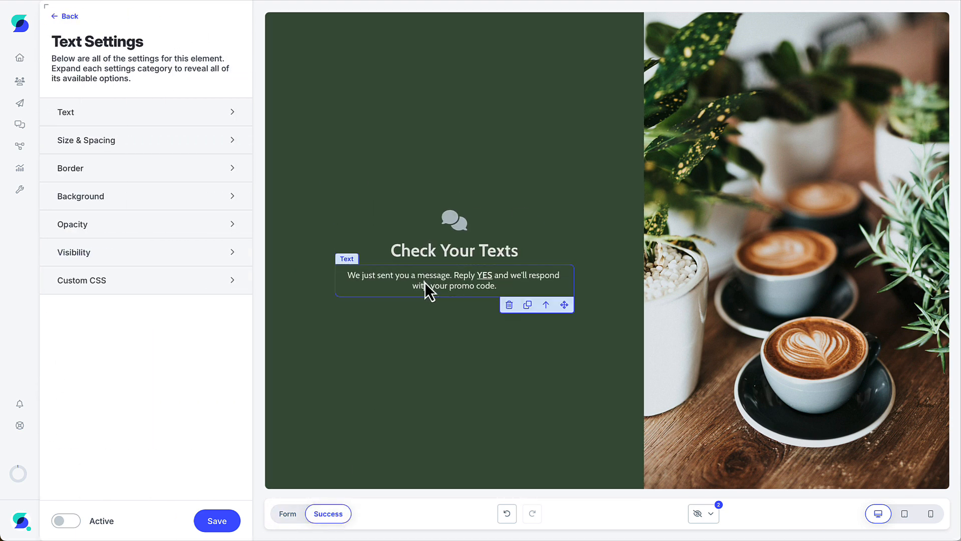
left_click(289, 513)
Add the VIP Club Members contact list to the form's behavior settings
left_click(216, 143)
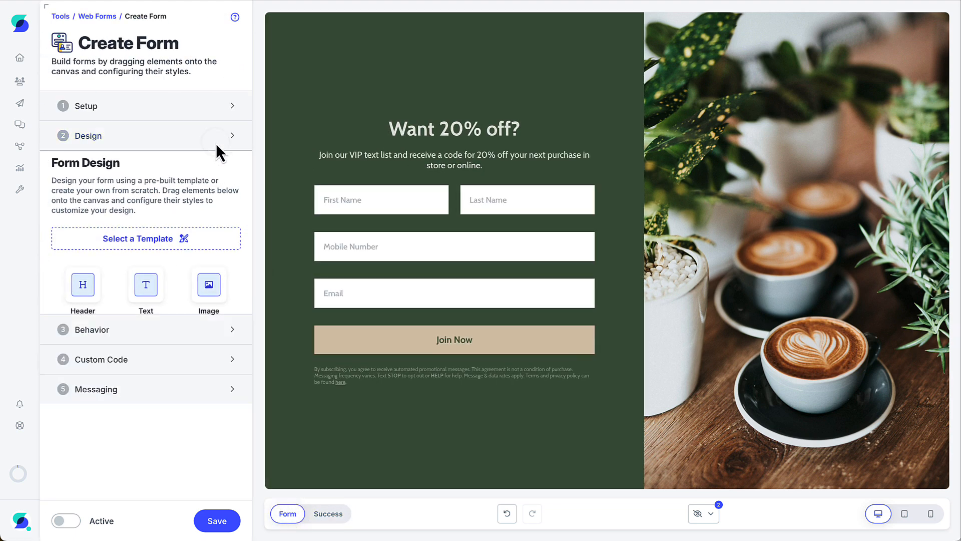
left_click(215, 168)
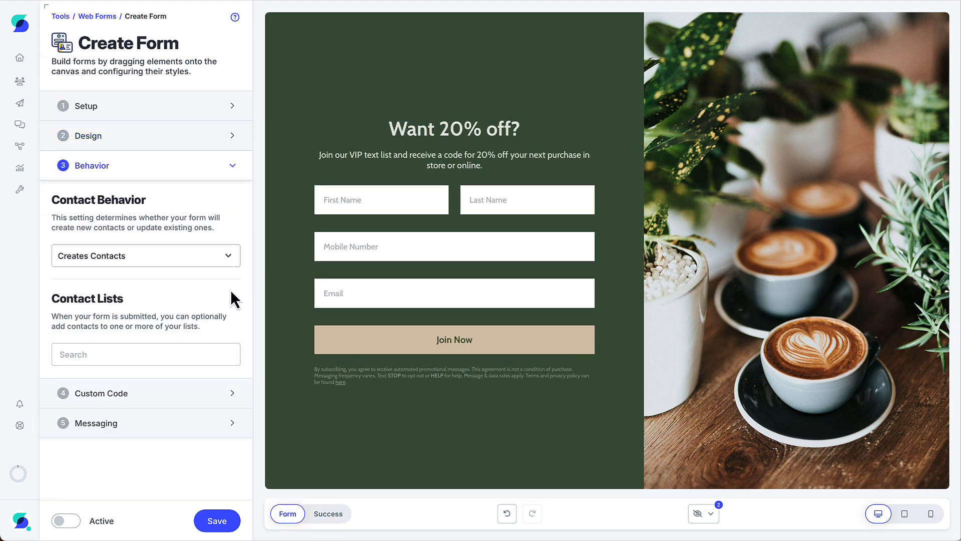
left_click(177, 358)
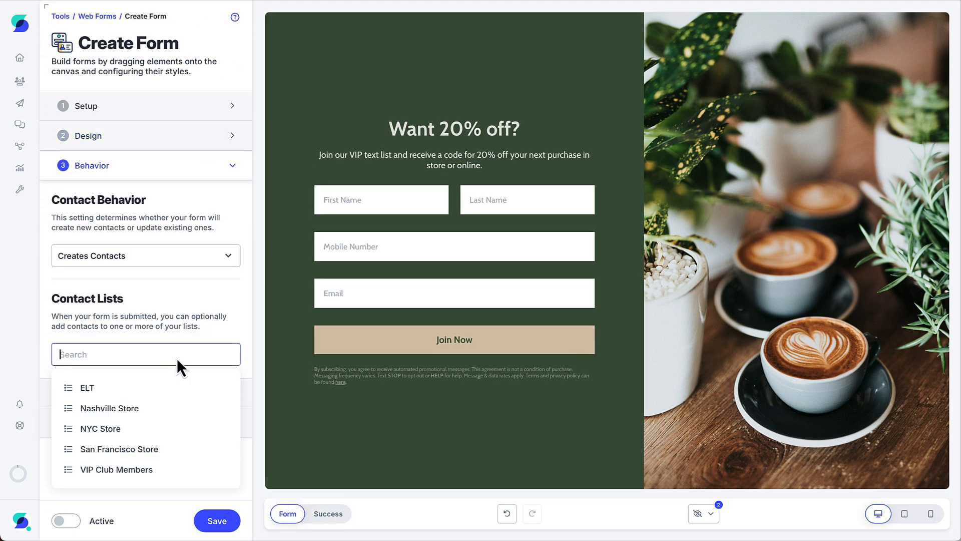
left_click(165, 471)
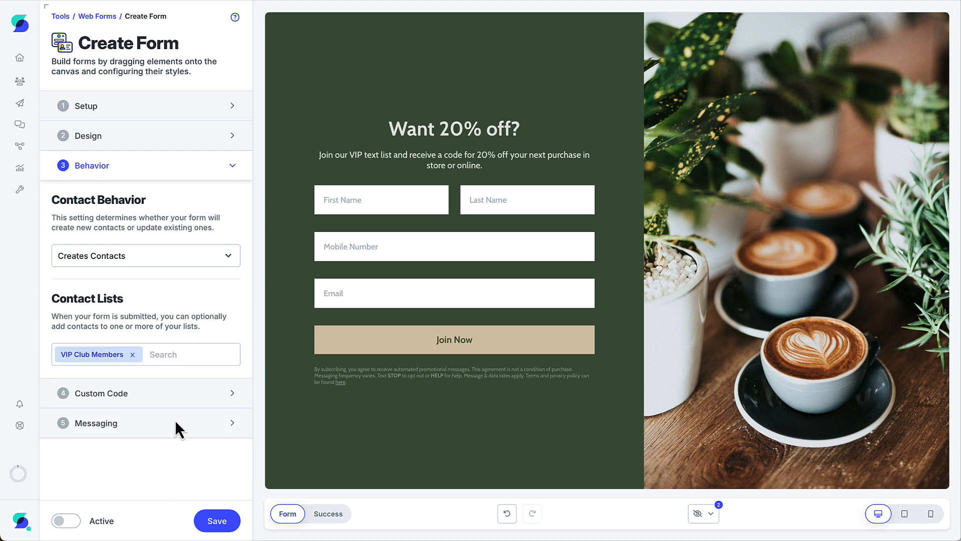
Check the custom code settings, and replace "SlickText Marketing" with "Patchwork Coffee Co." in the double opt-in message
left_click(177, 399)
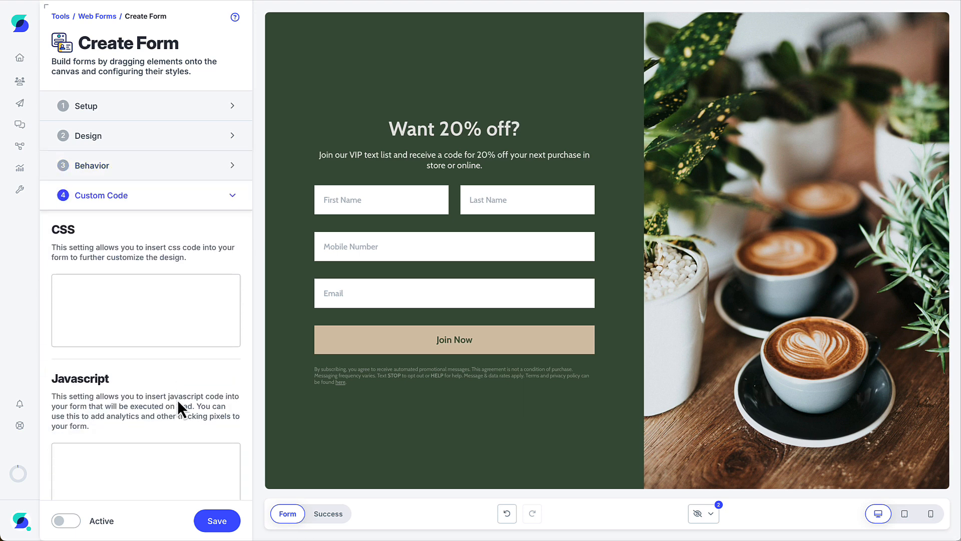
left_click(191, 194)
left_click(190, 227)
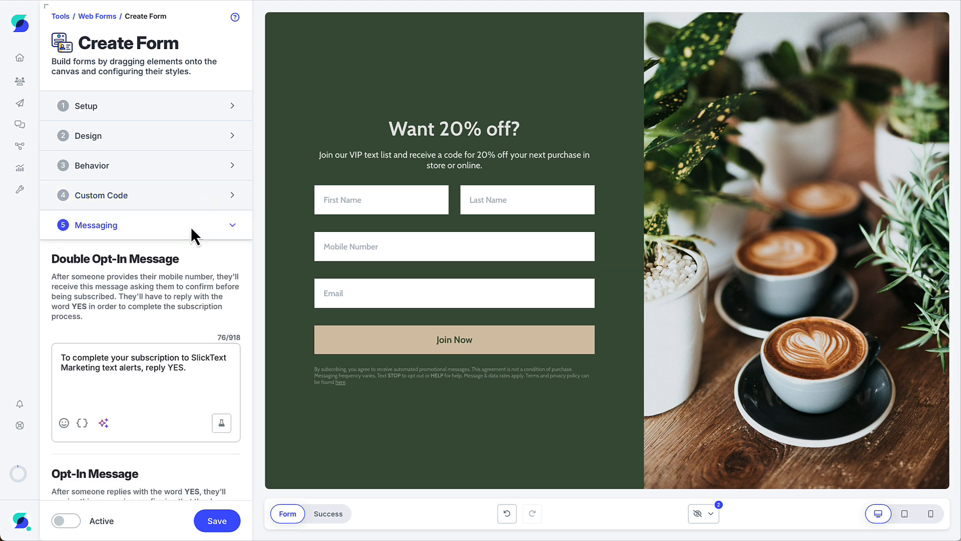
scroll(208, 300, "down", 1)
scroll(208, 300, "down", 3)
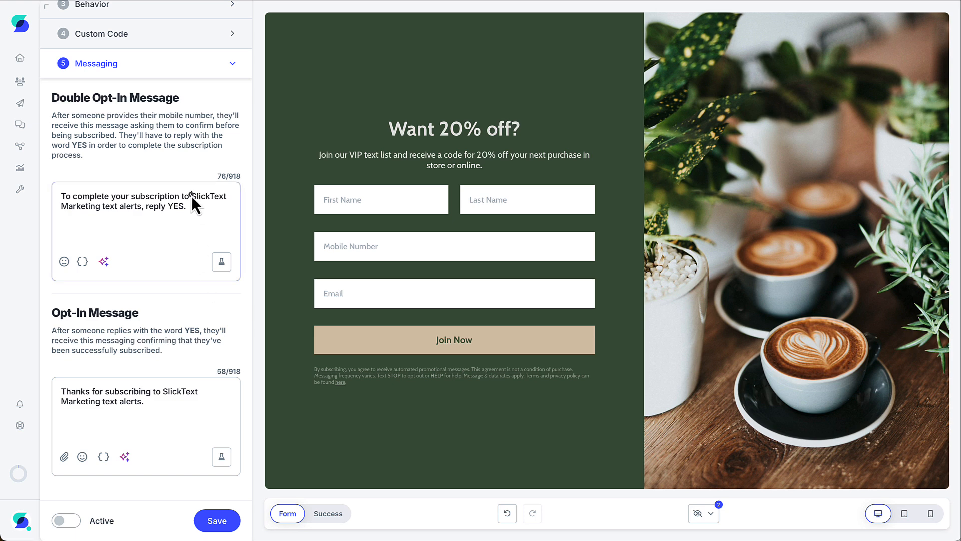
left_click_drag(191, 195, 98, 209)
type("Patchwork Coffee CO")
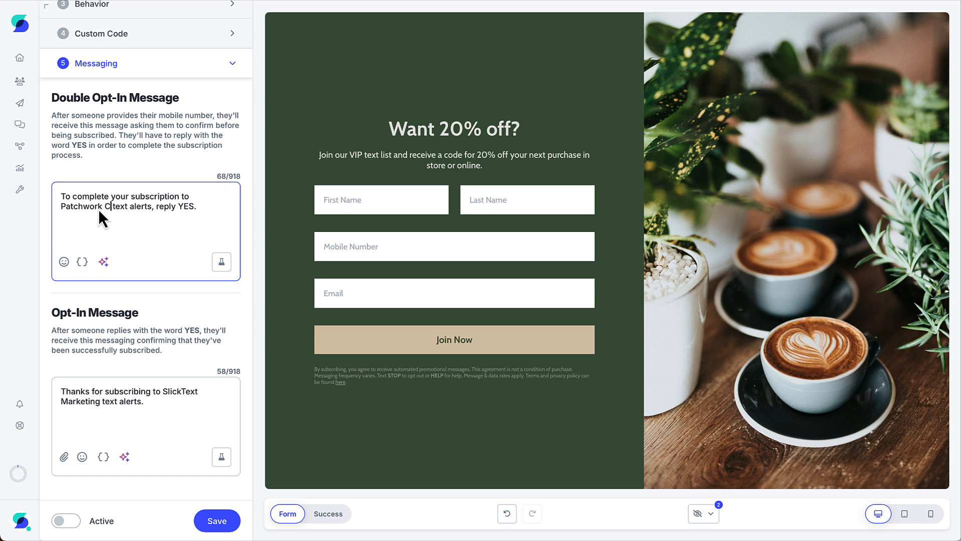
key("BackSpace")
type("o.")
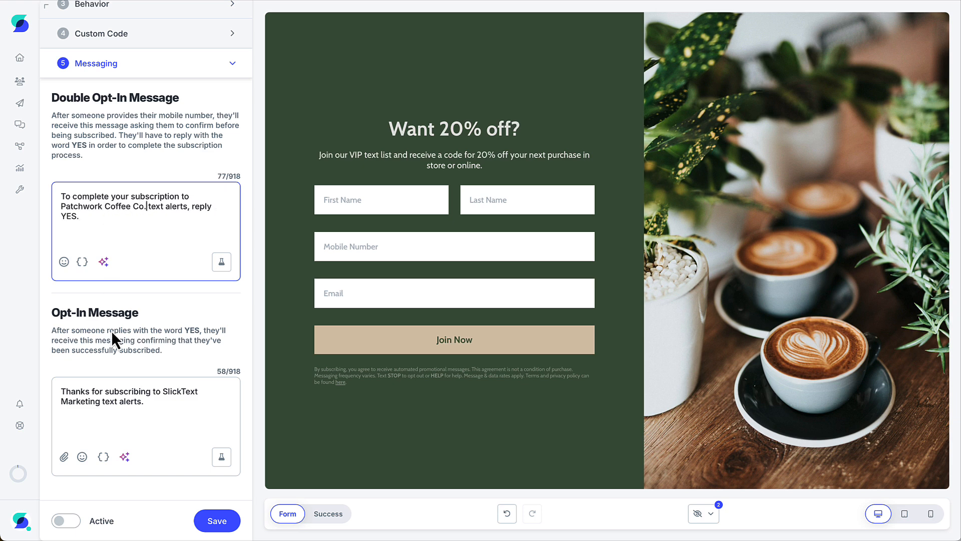
Change the opt-in message's brand to "Patchwork Coffee Co" and append "Show this text for 20% off your next purchase."
left_click_drag(163, 391, 99, 401)
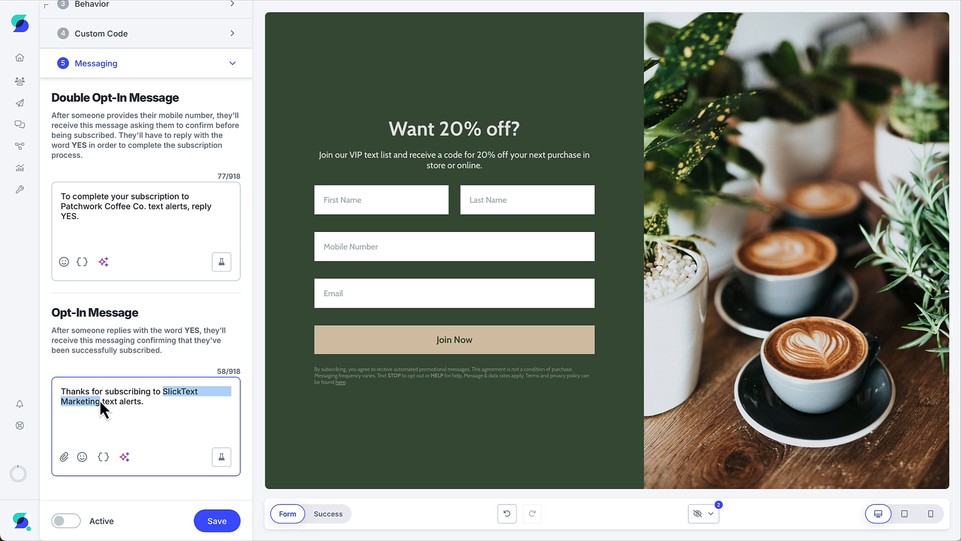
type("Patchwork Coffee Co")
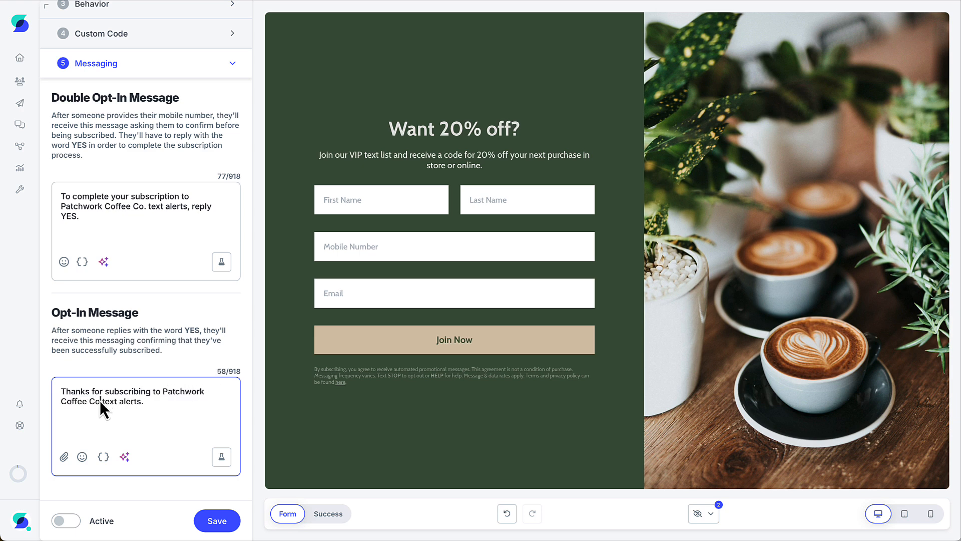
left_click(177, 406)
type("Show this text for 20% off your next purchase.")
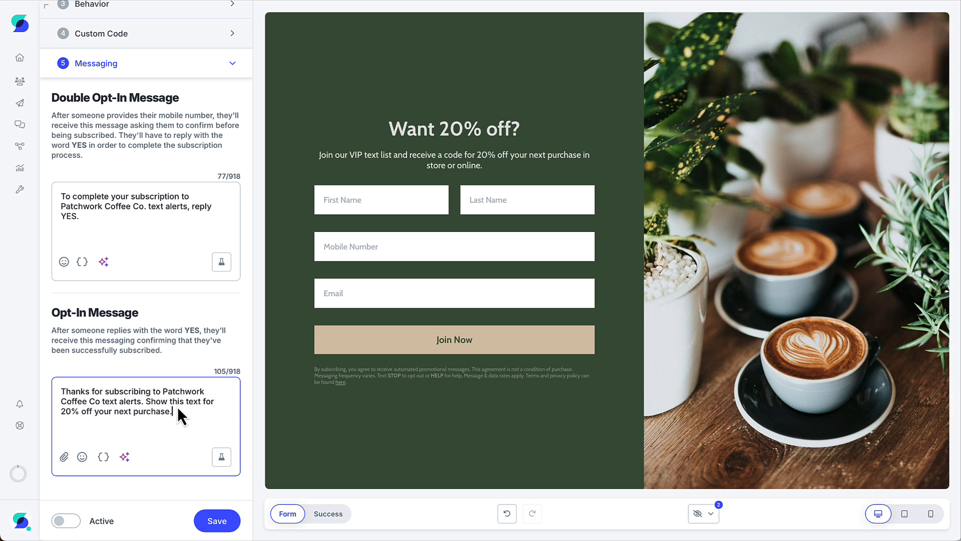
Make the form active and save it, closing the form URL dialog
left_click(86, 523)
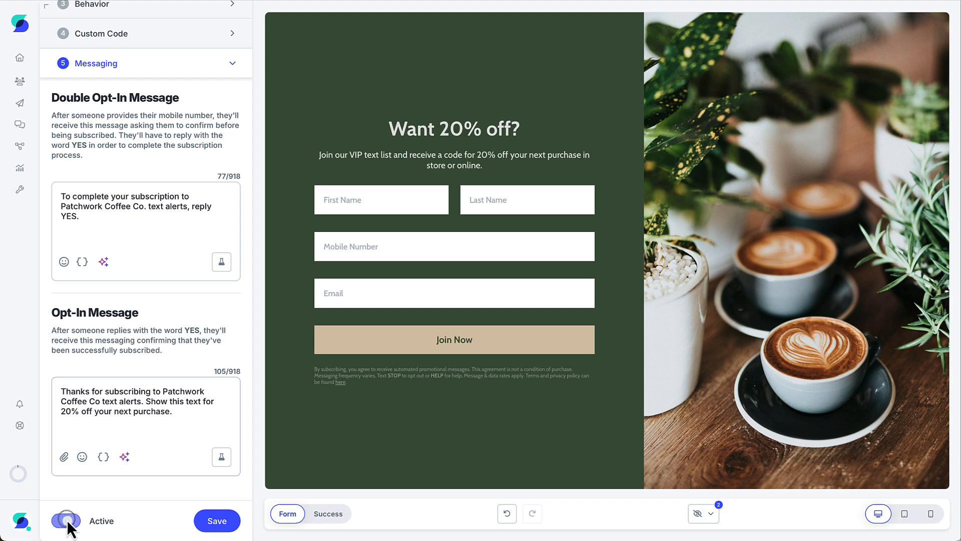
left_click(212, 526)
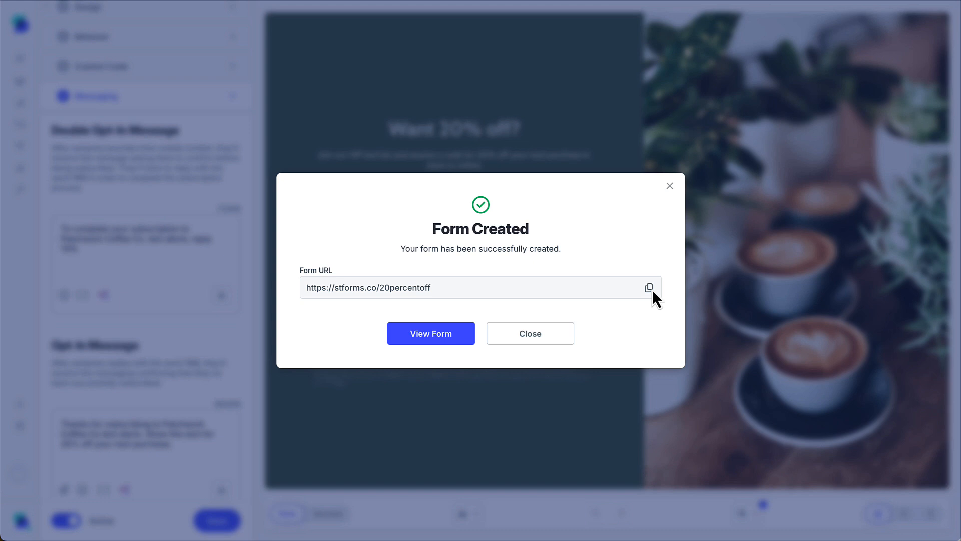
left_click(551, 331)
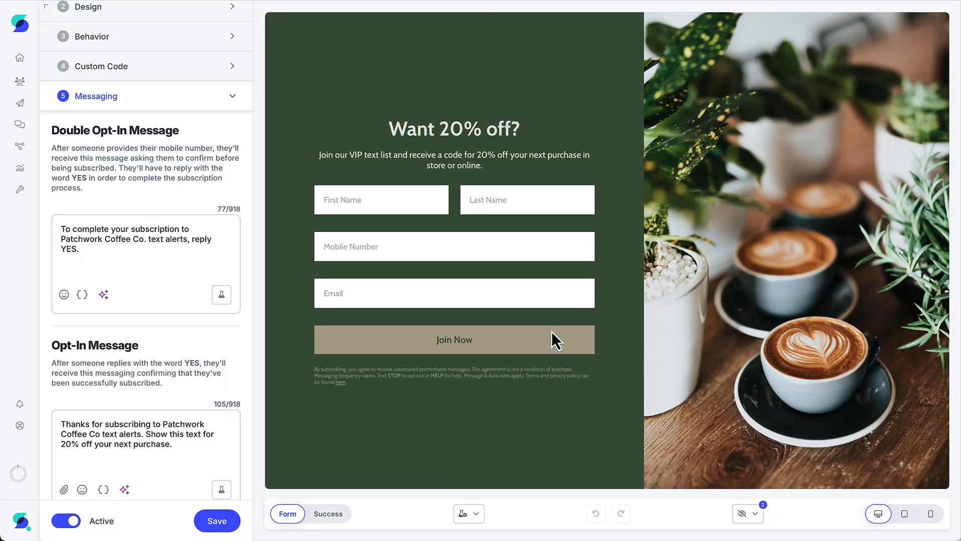
Open the live form and submit it with a test contact's first name, last name, mobile number and email
left_click(478, 517)
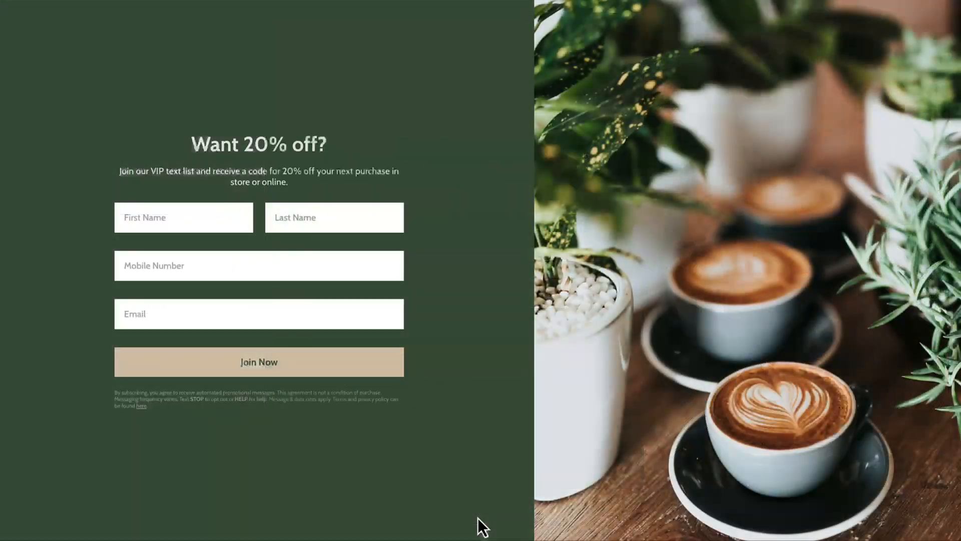
left_click(176, 220)
type("John")
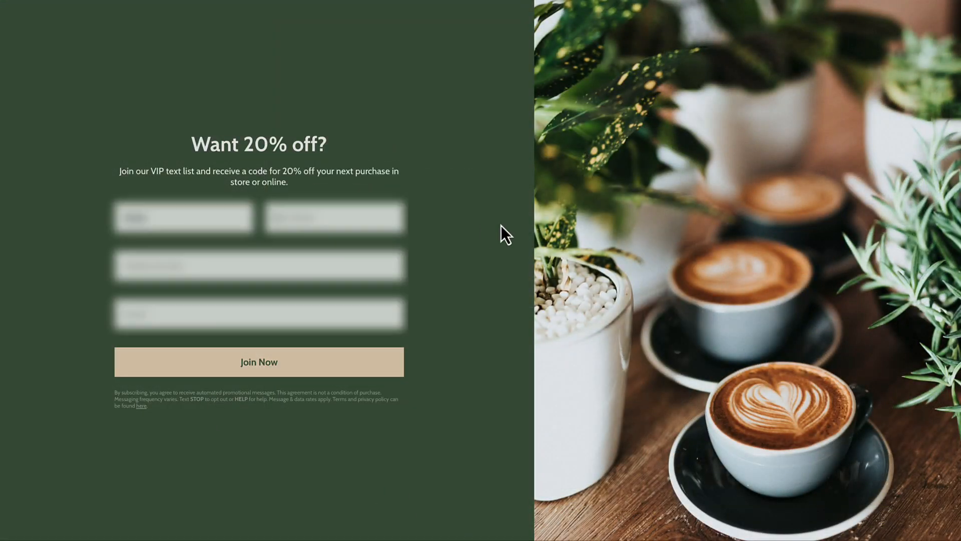
key("Tab")
type("Test")
key("Tab")
type("5555555555")
key("Tab")
type("john@test.com")
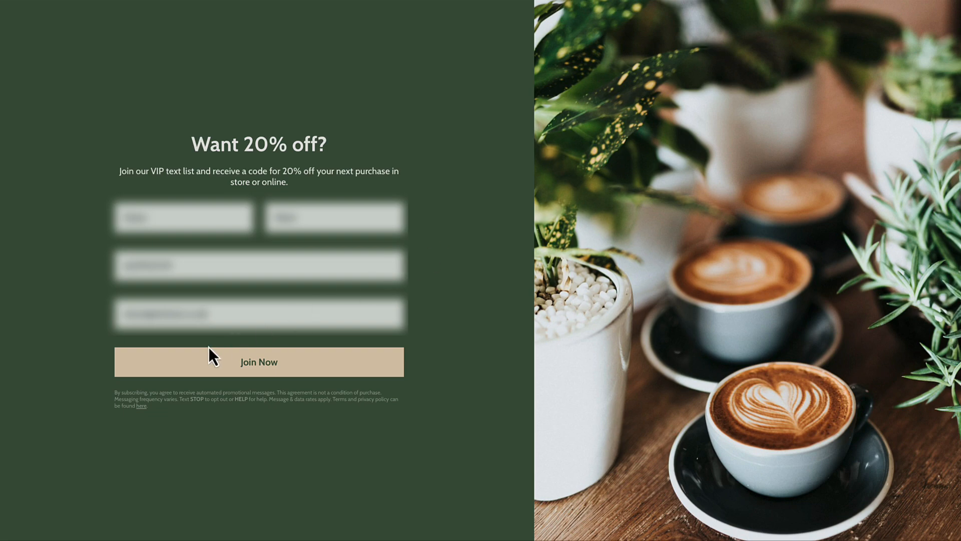
left_click(182, 354)
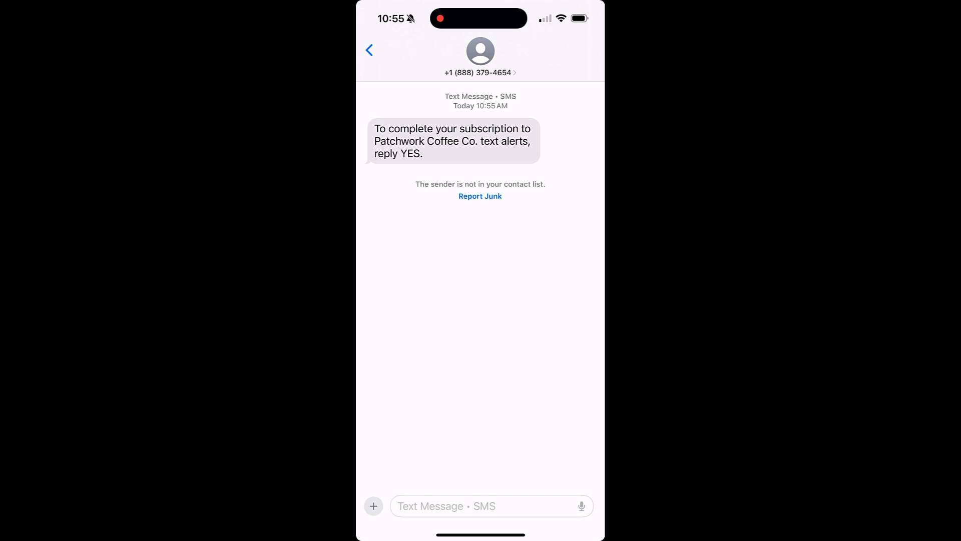
In the phone's messaging app, reply "Yes" to the Patchwork Coffee Co. double opt-in text
left_click(481, 505)
type("Yes")
left_click(584, 326)
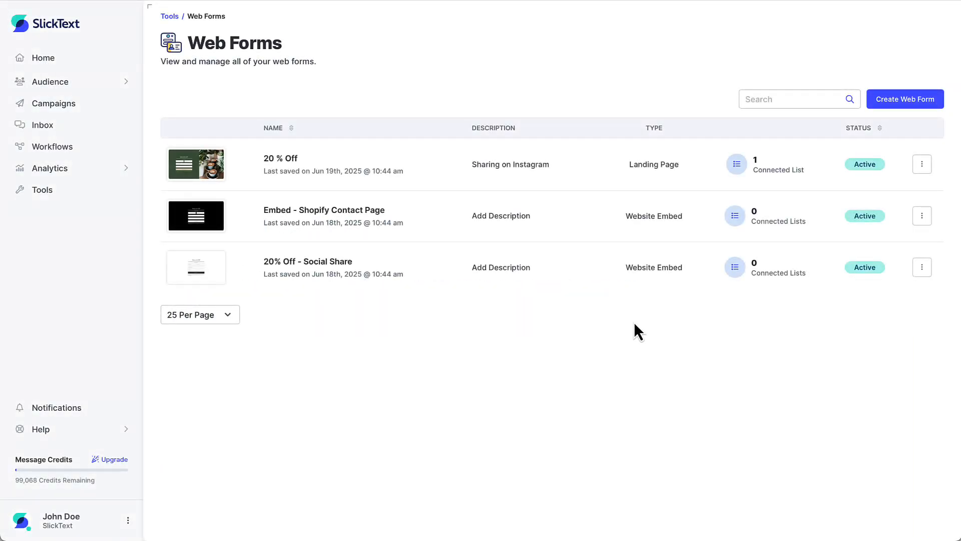
Create a new web form of type Website Embed named "Embed - 20% Off"
left_click(900, 95)
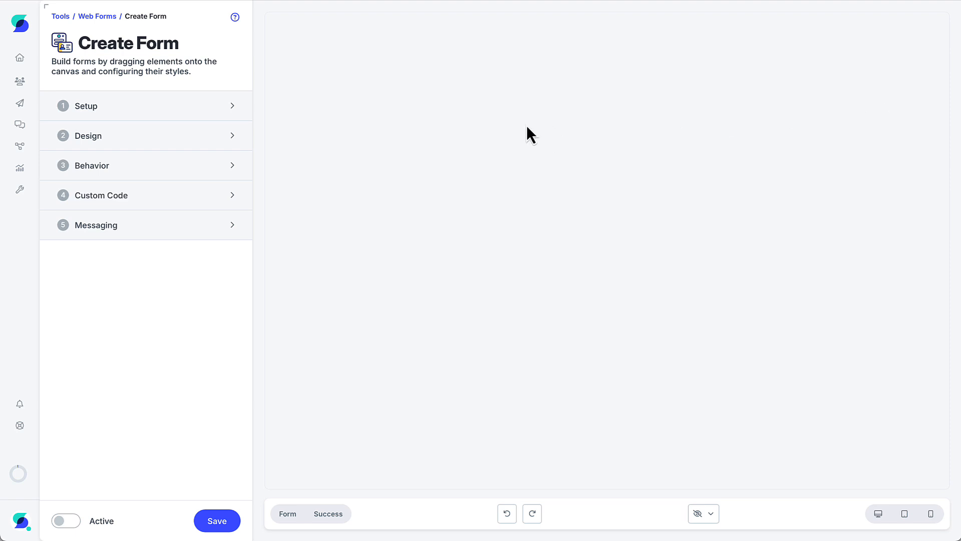
left_click(215, 106)
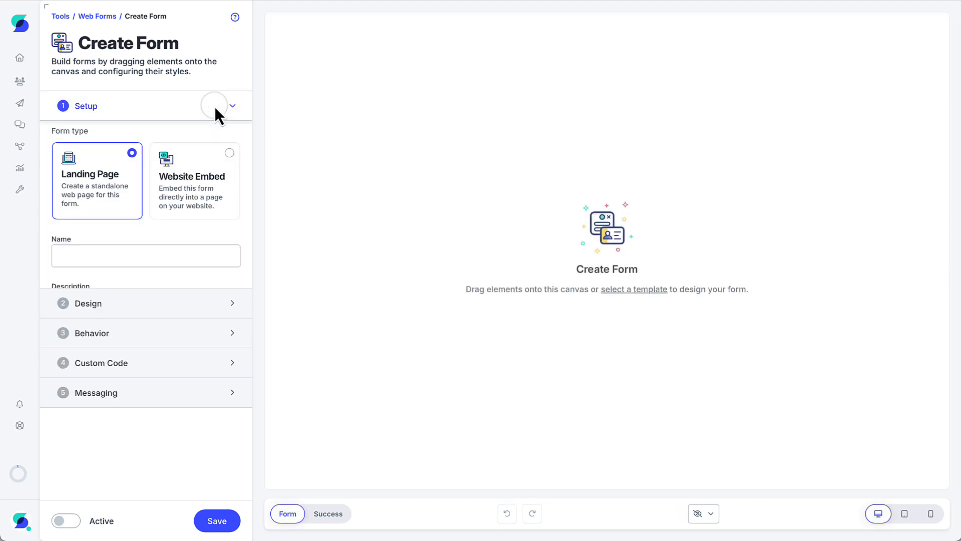
left_click(207, 179)
left_click(191, 264)
type("Embe")
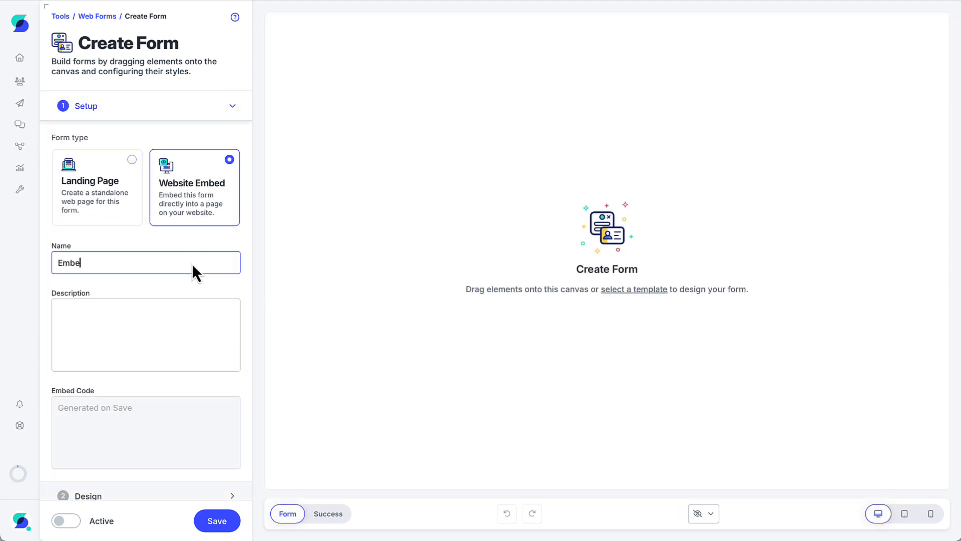
type("d - 20% Off")
Set the embed form's description to "Embedded on Contact Page"
key("Tab")
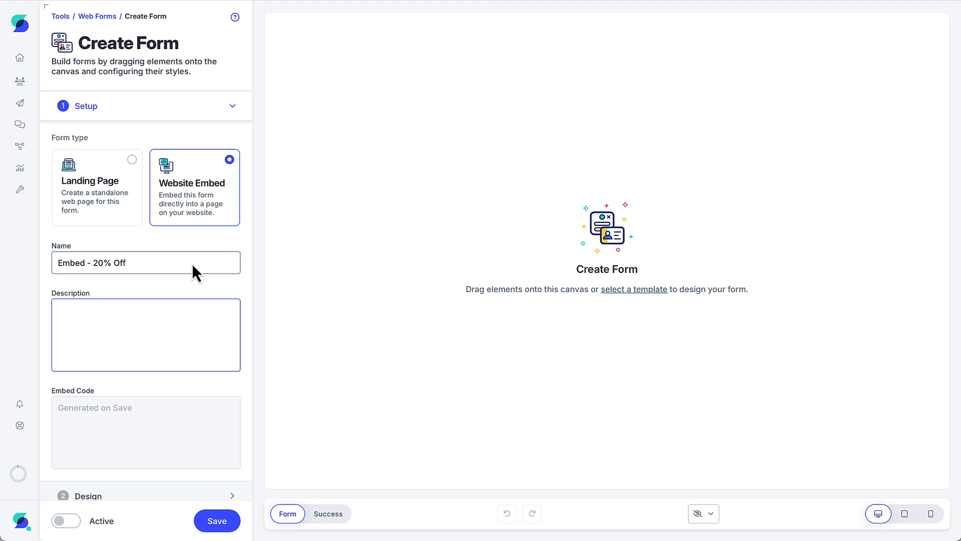
type("Embedded on Contact Page")
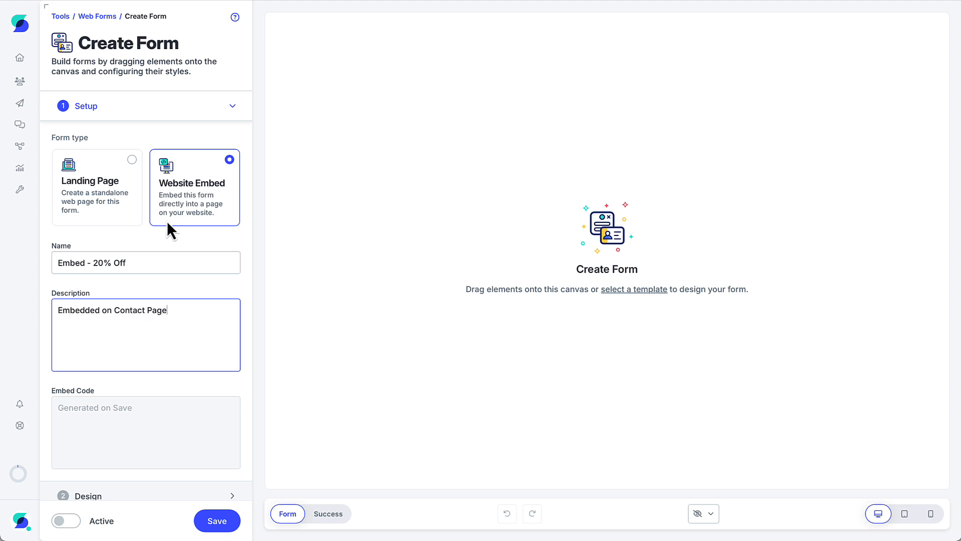
Apply the black Website Embed template "Collect Name, Phone & Email" to the form design
scroll(176, 324, "down", 2)
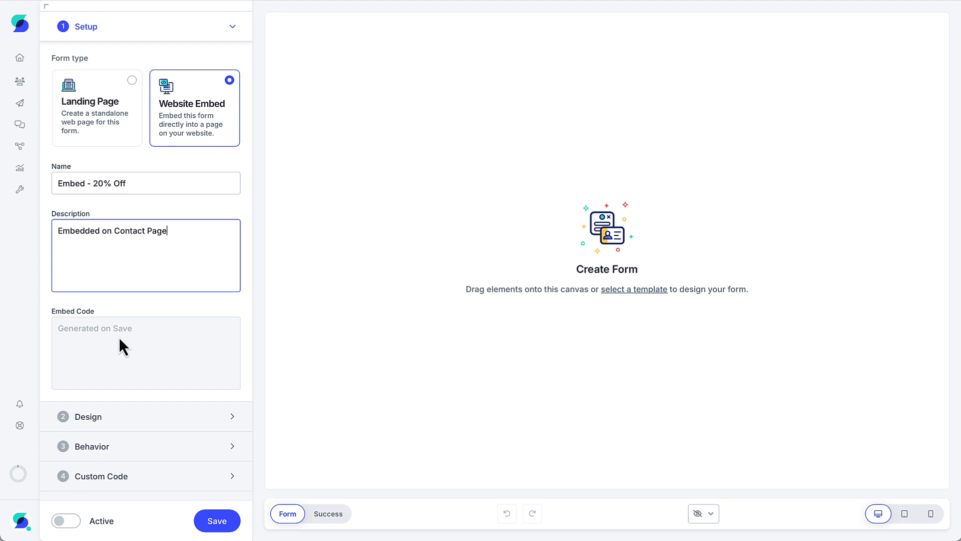
left_click(145, 416)
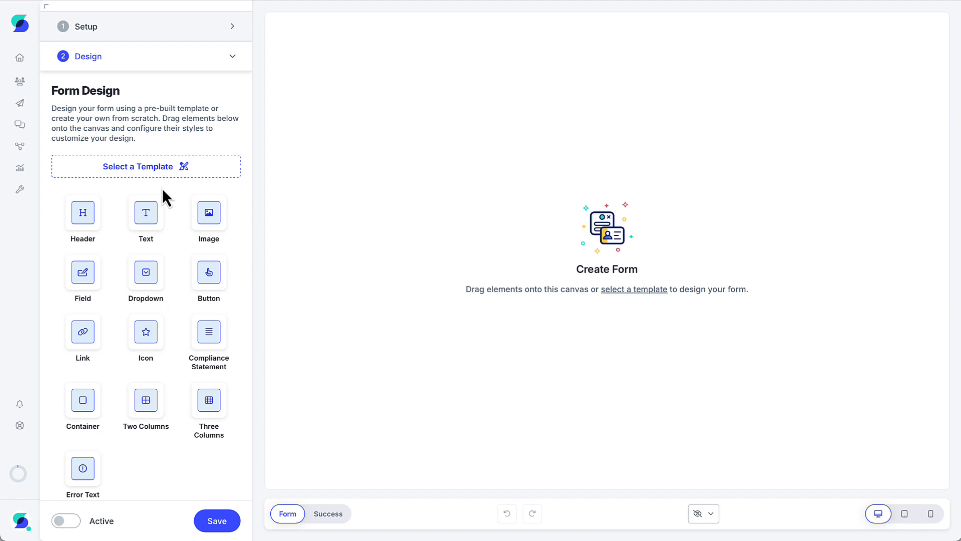
left_click(162, 172)
left_click(249, 97)
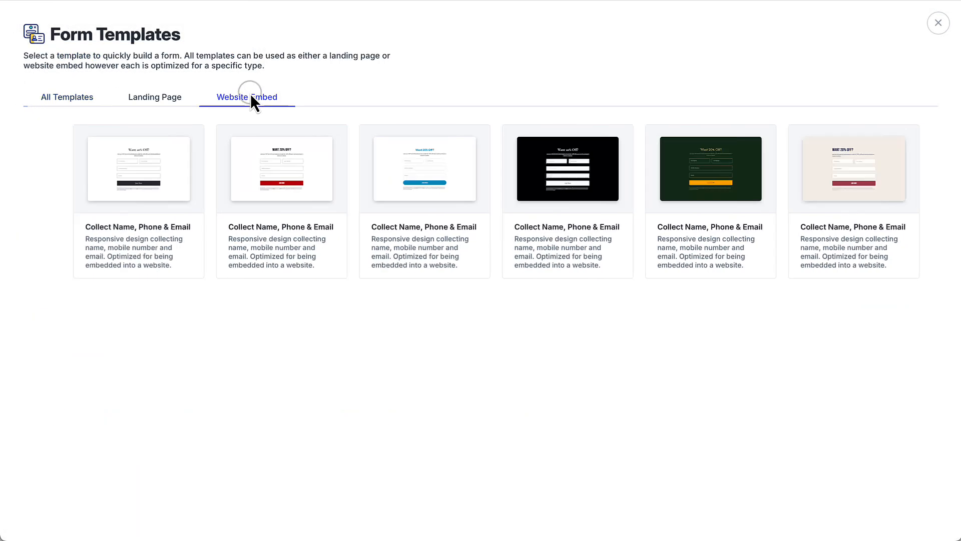
left_click(546, 164)
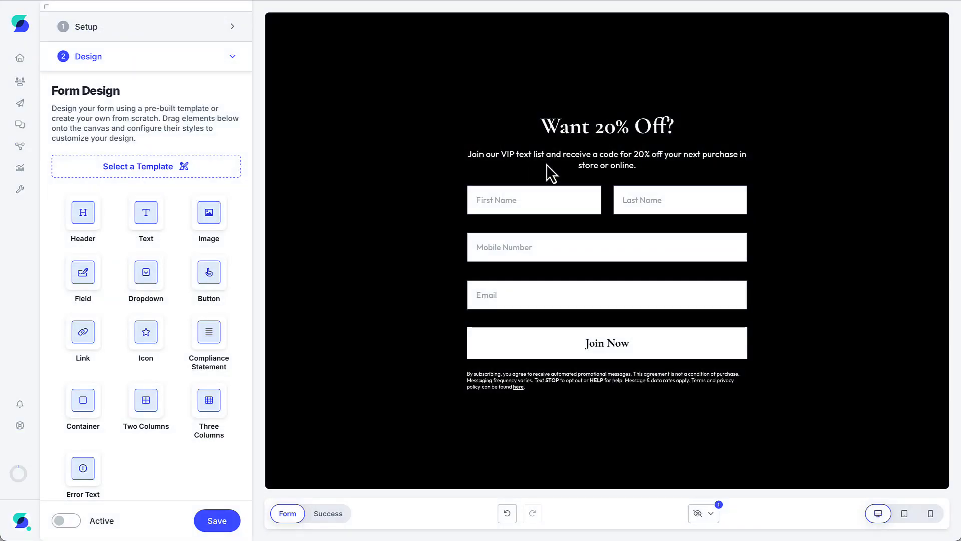
Set the font of the "Want 20% Off?" header to Arial
left_click(582, 130)
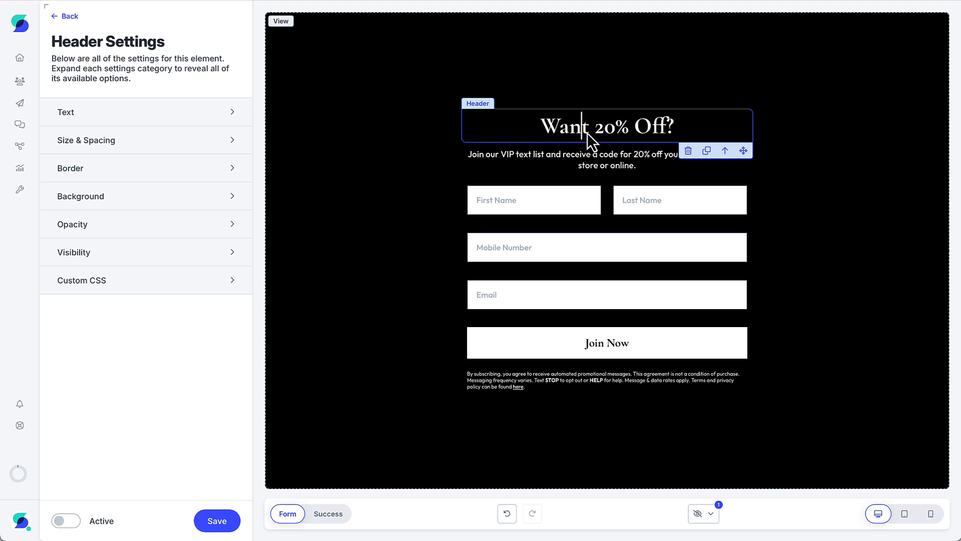
left_click(126, 120)
left_click(203, 281)
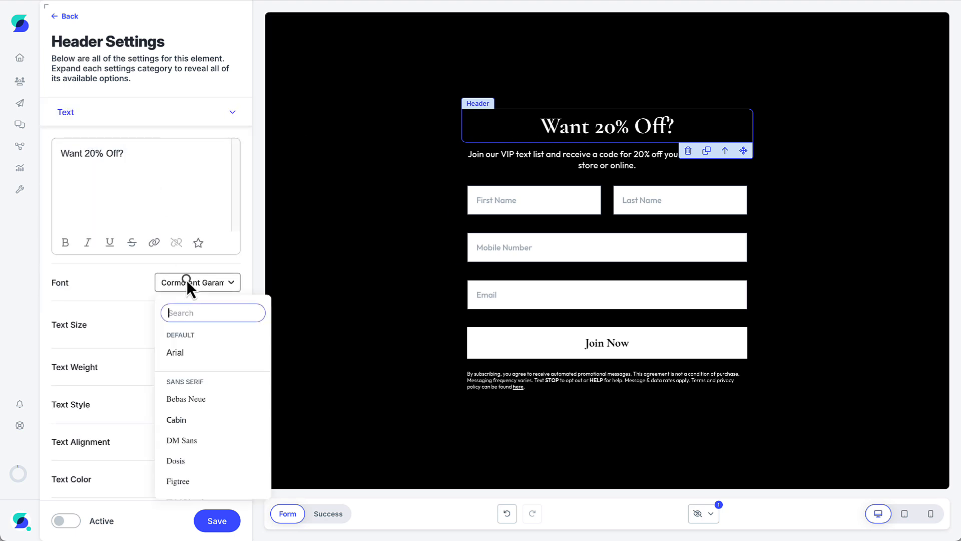
left_click(200, 352)
Set the font of the "Join Now" button text to Arial
left_click(525, 345)
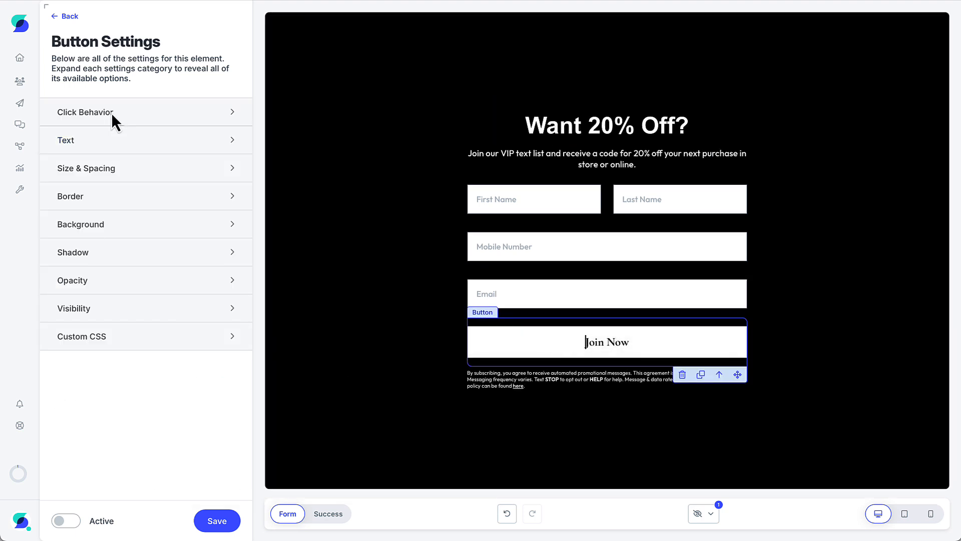
left_click(118, 140)
left_click(195, 310)
left_click(206, 382)
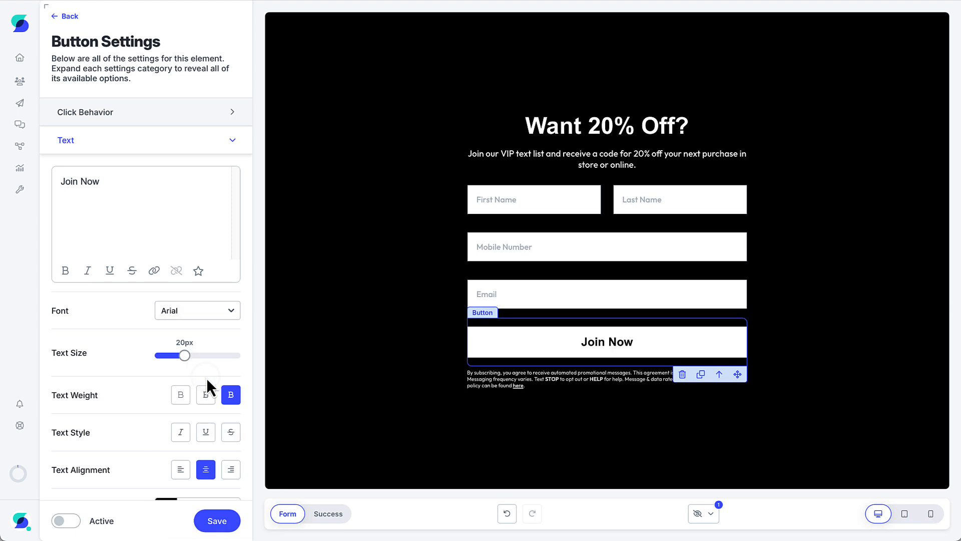
Add the VIP Club Members list to the contact lists in the form's behavior settings
left_click(63, 16)
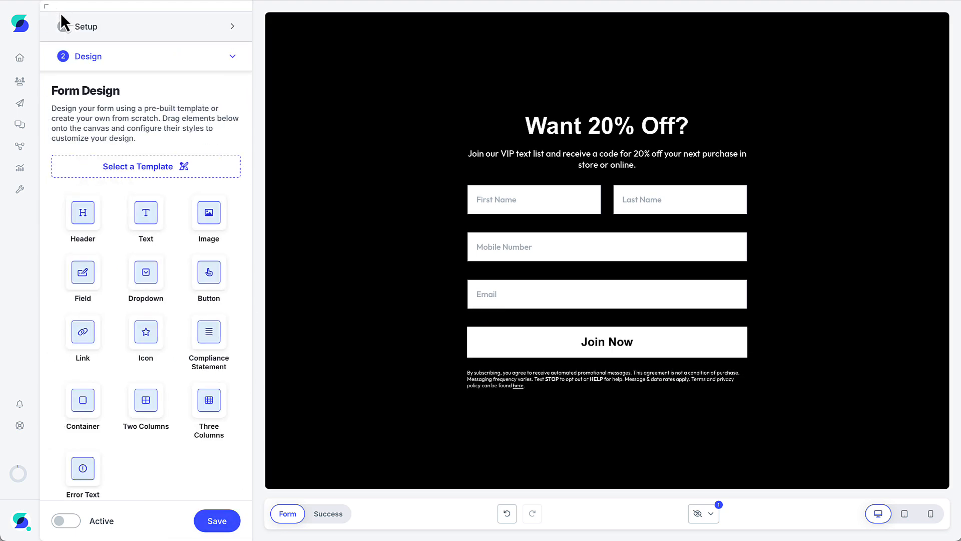
left_click(100, 57)
left_click(119, 168)
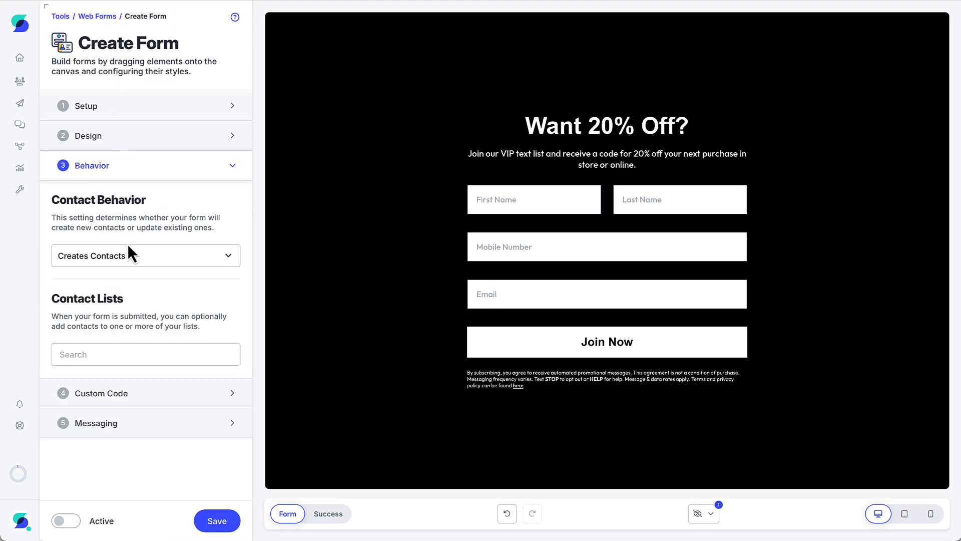
left_click(139, 346)
left_click(145, 467)
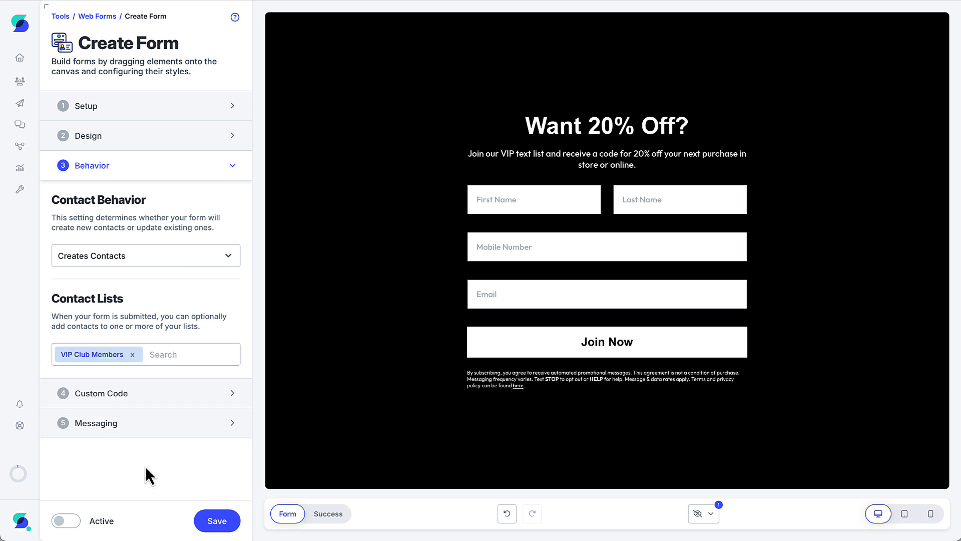
Activate and save the form, and copy its embed code
left_click(60, 521)
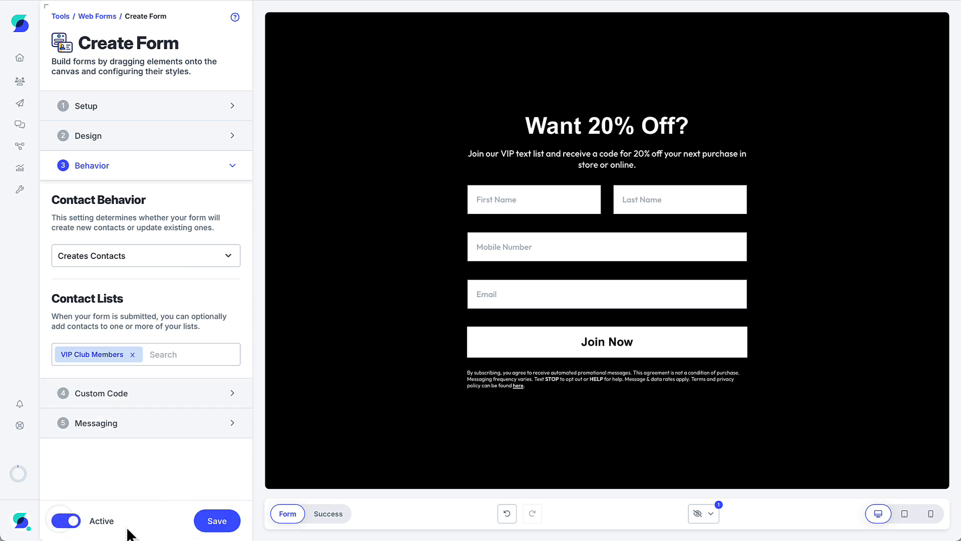
left_click(216, 521)
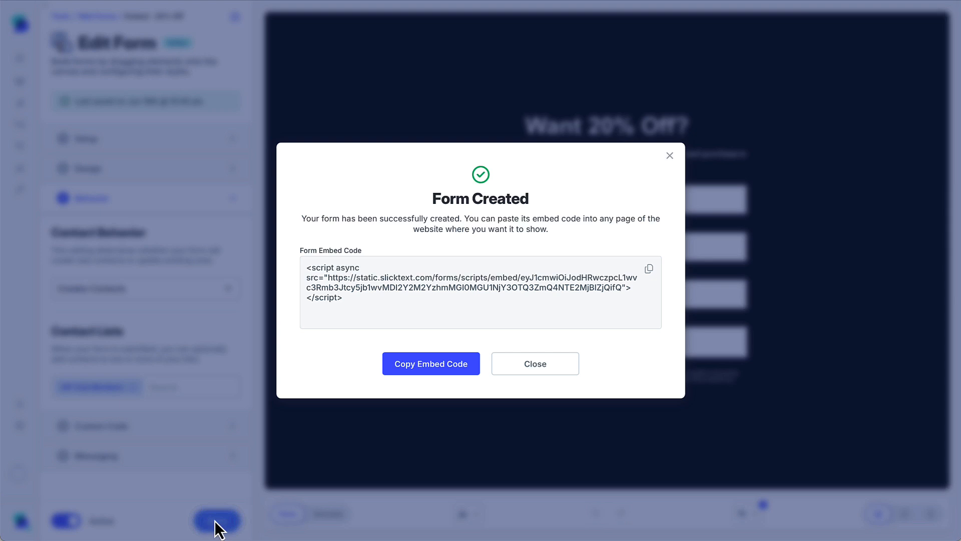
left_click(428, 367)
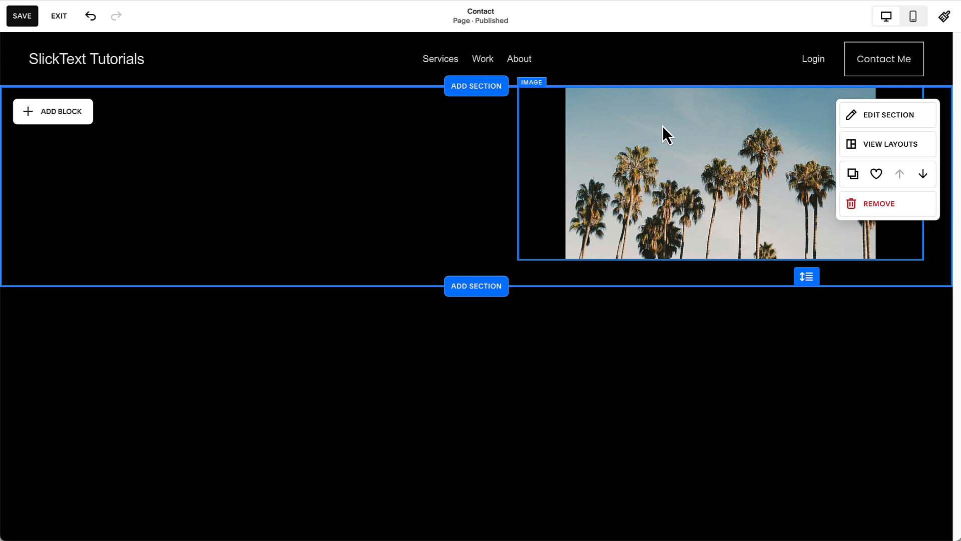
In the website editor, add a Code block to the Contact page's image section and widen it across the empty area beside the palm tree image
left_click(55, 110)
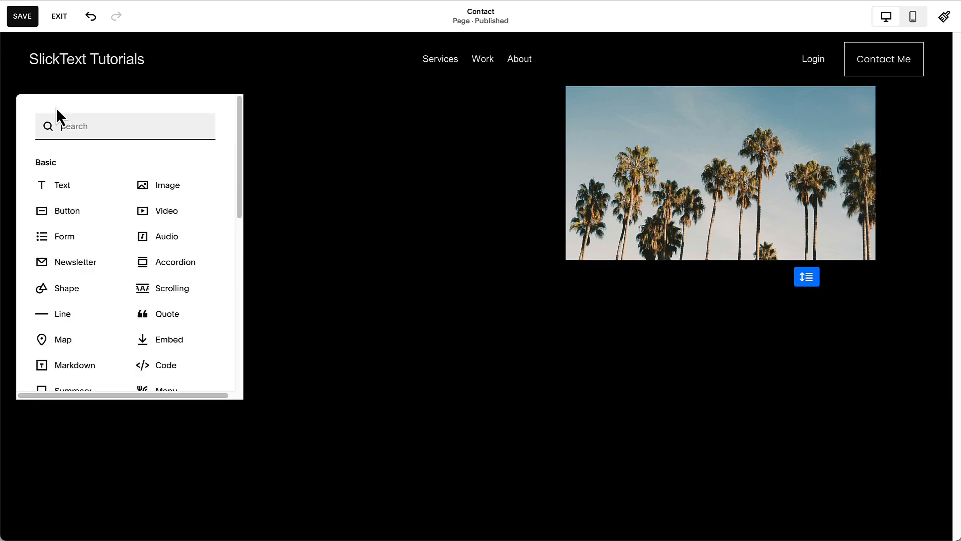
left_click(172, 358)
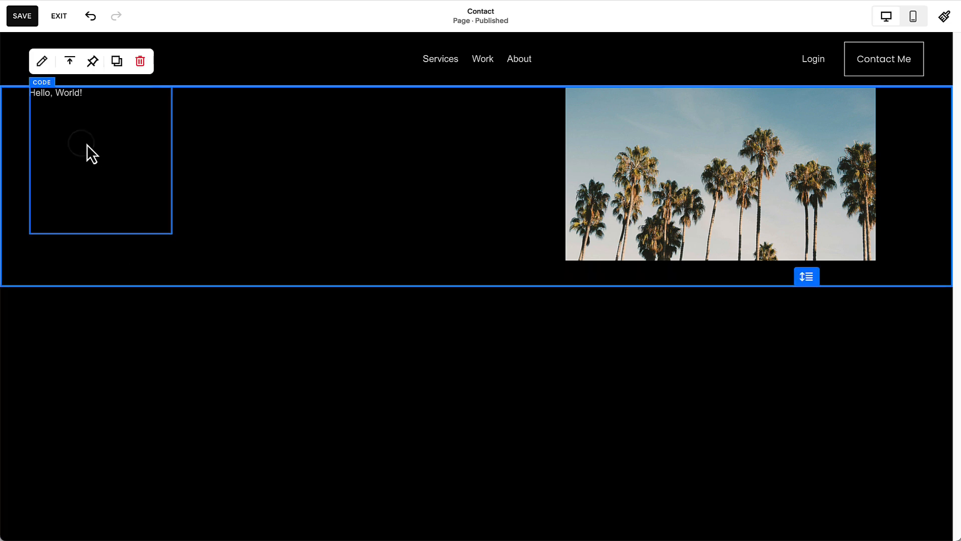
left_click_drag(86, 144, 123, 144)
left_click_drag(210, 161, 404, 166)
Replace the Code block's placeholder HTML with the copied form embed code
left_click(162, 146)
left_click(163, 146)
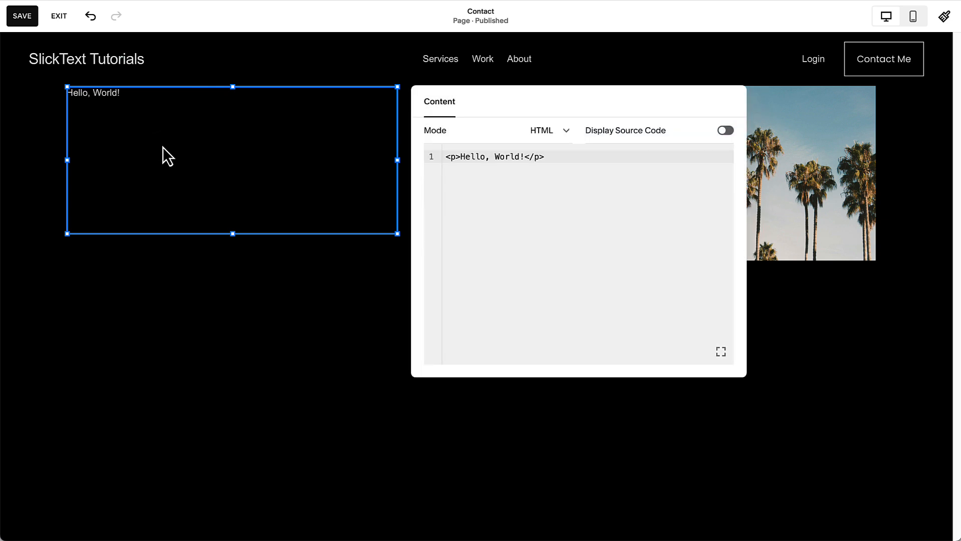
triple_click(547, 161)
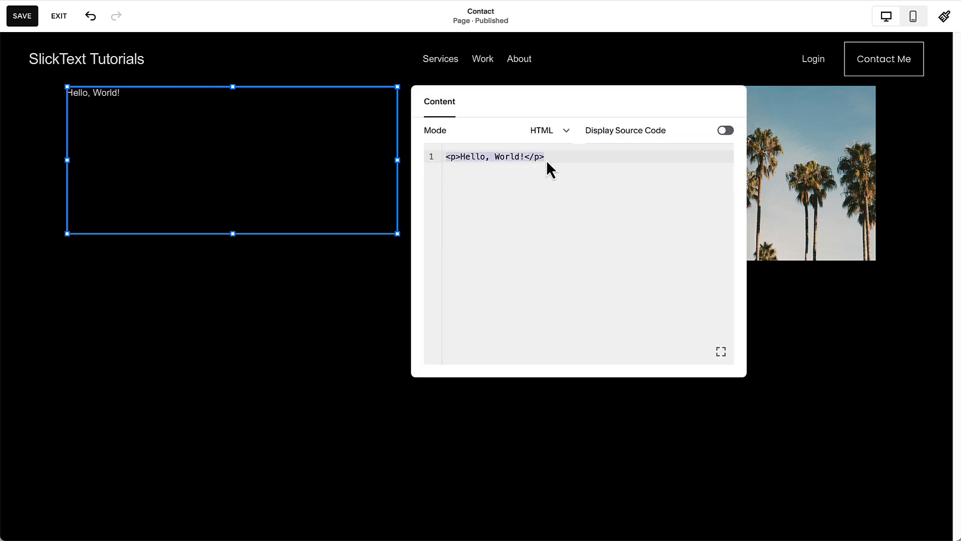
key("ctrl+v")
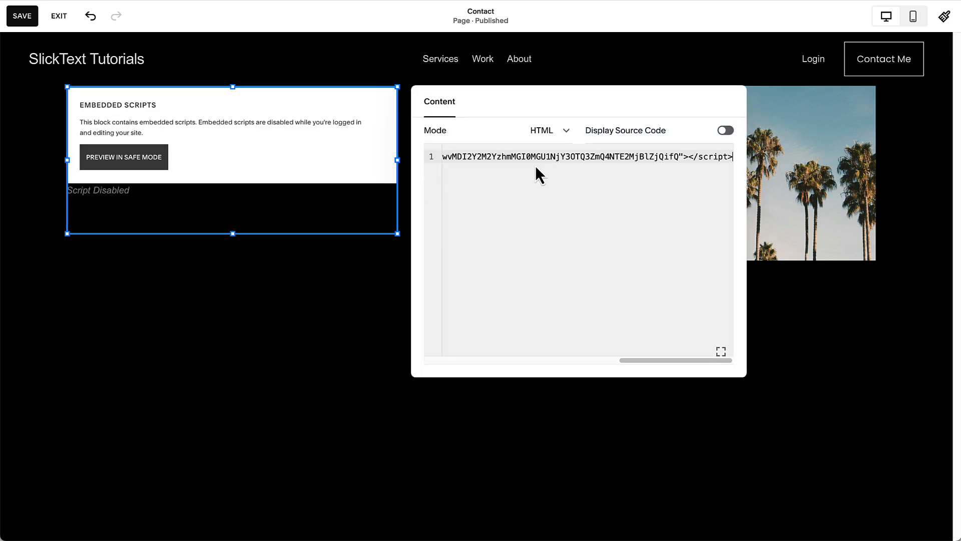
left_click(326, 285)
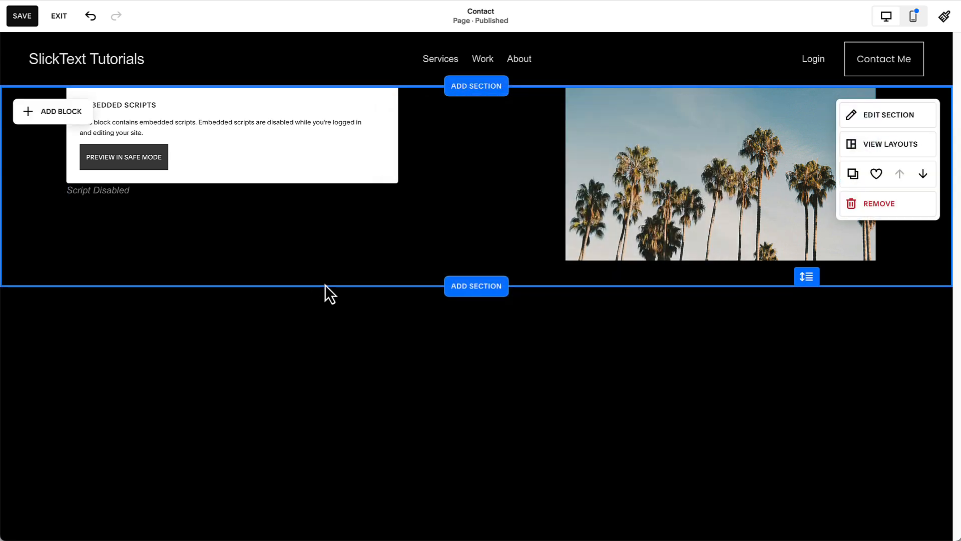
Save the Contact page and exit editing to view the embedded form
left_click(23, 17)
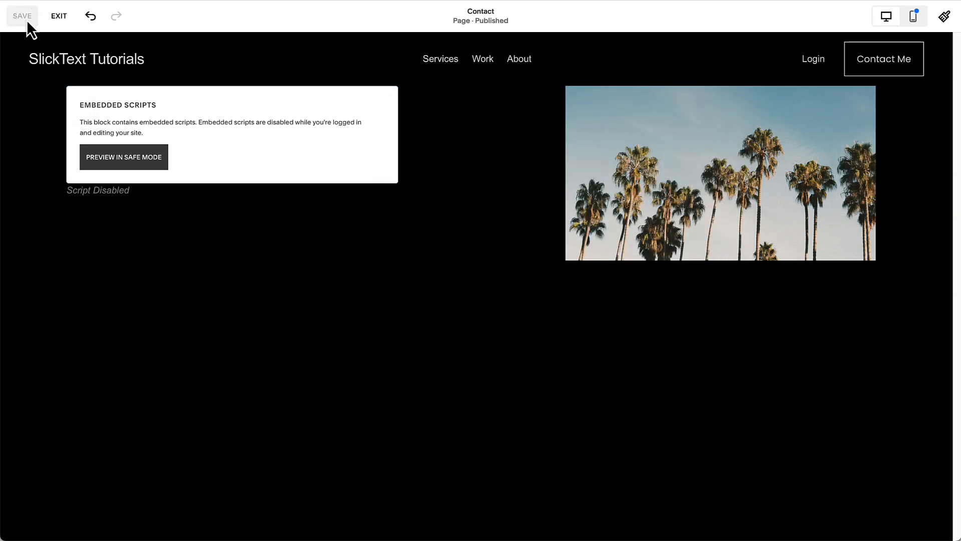
left_click(59, 16)
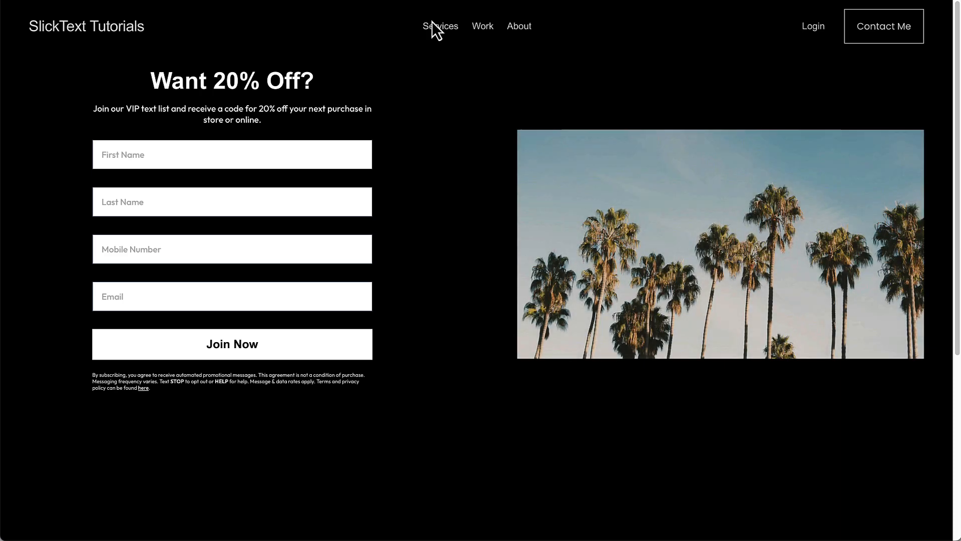